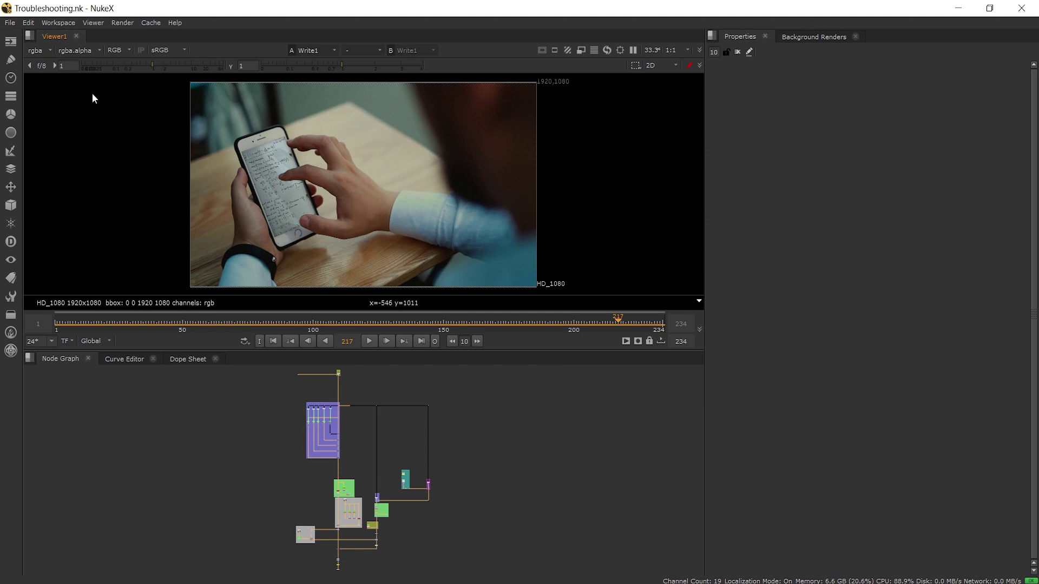
Step: Clear all of the project's caches at once
click(148, 23)
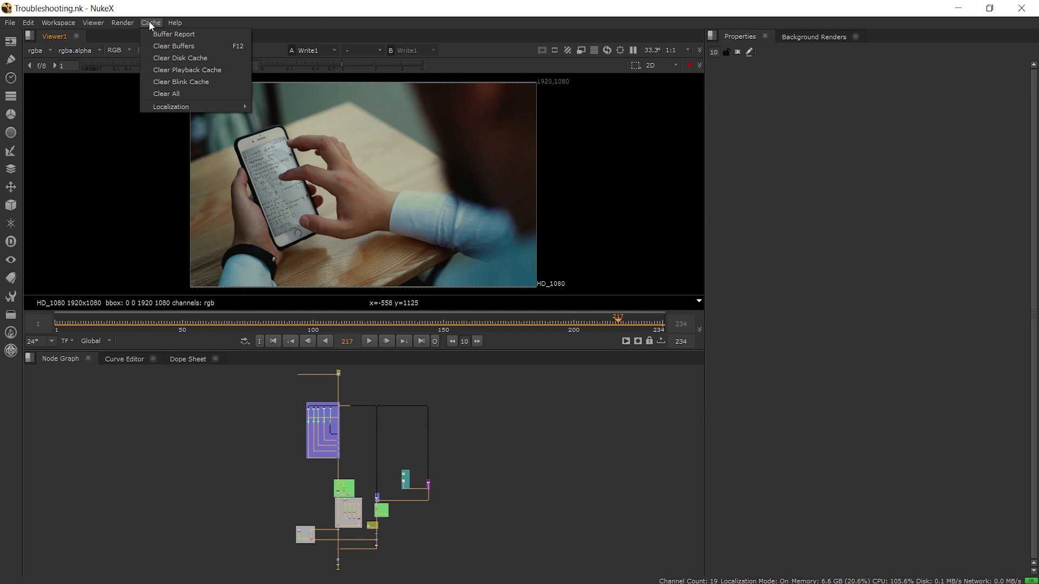
click(176, 93)
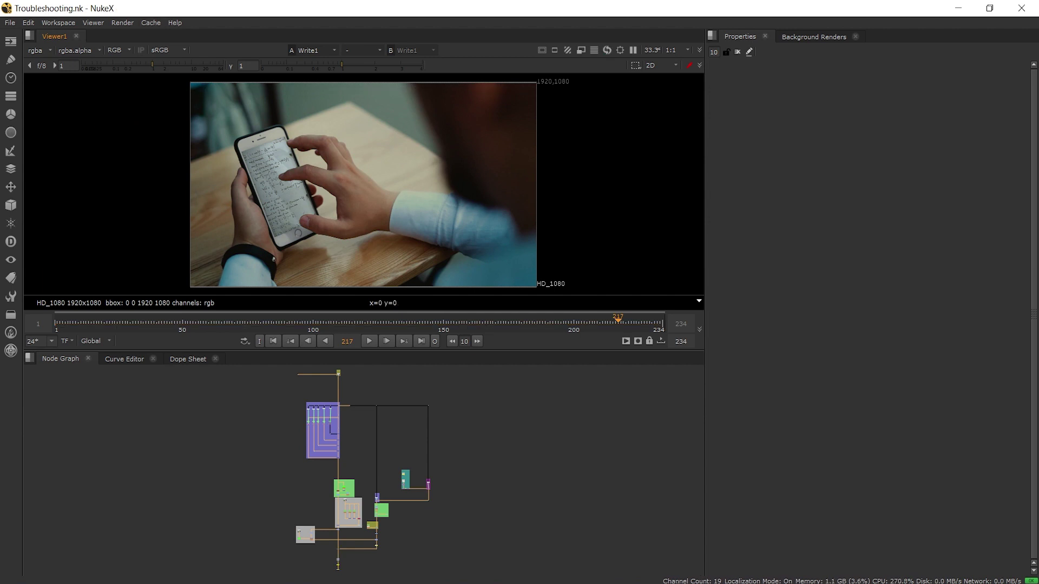
Step: Check the comp disk cache's temp directory path in the Caching preferences, cancelling without changes
click(29, 24)
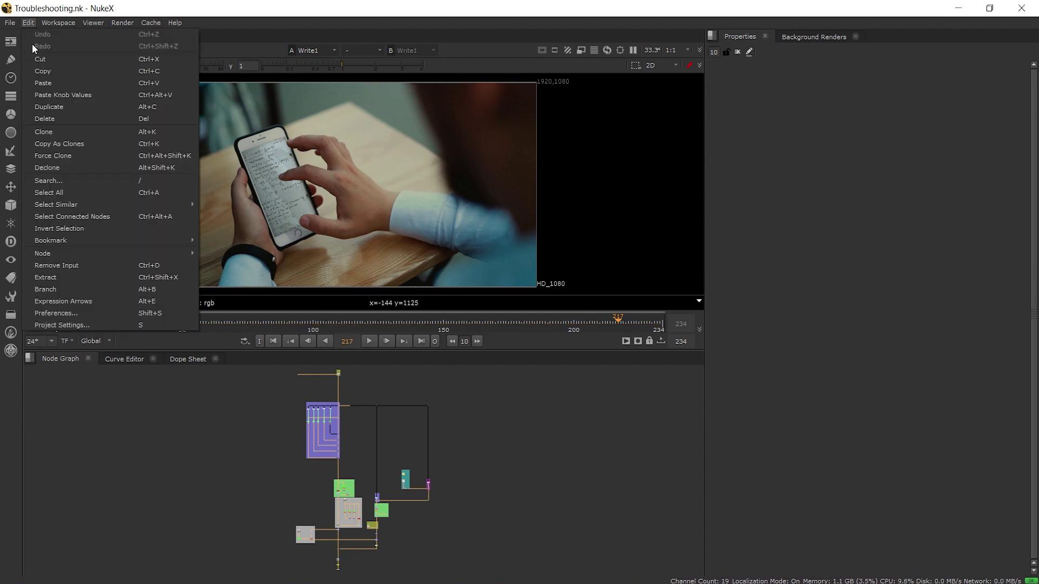
click(78, 307)
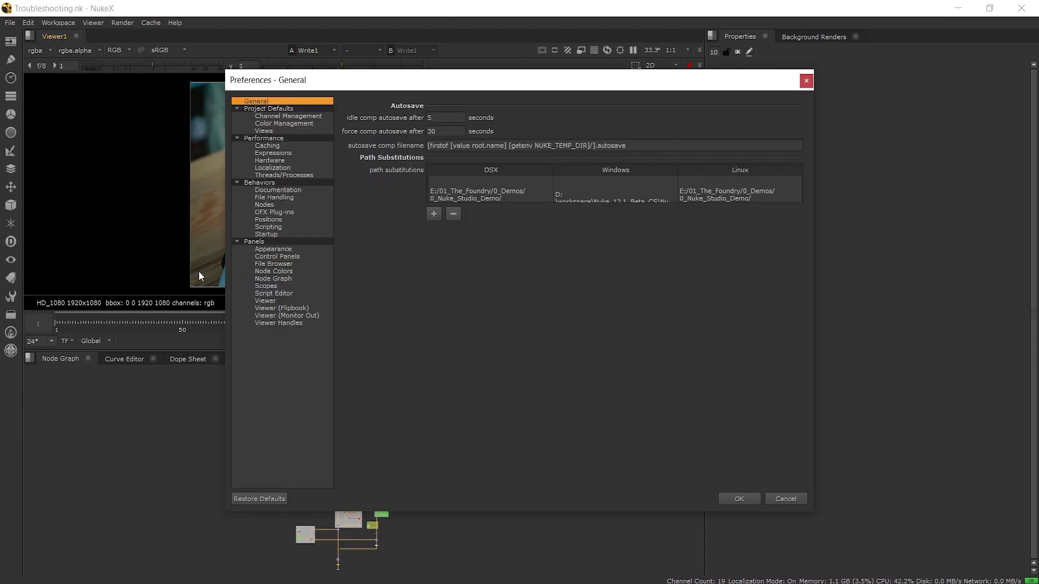
click(287, 146)
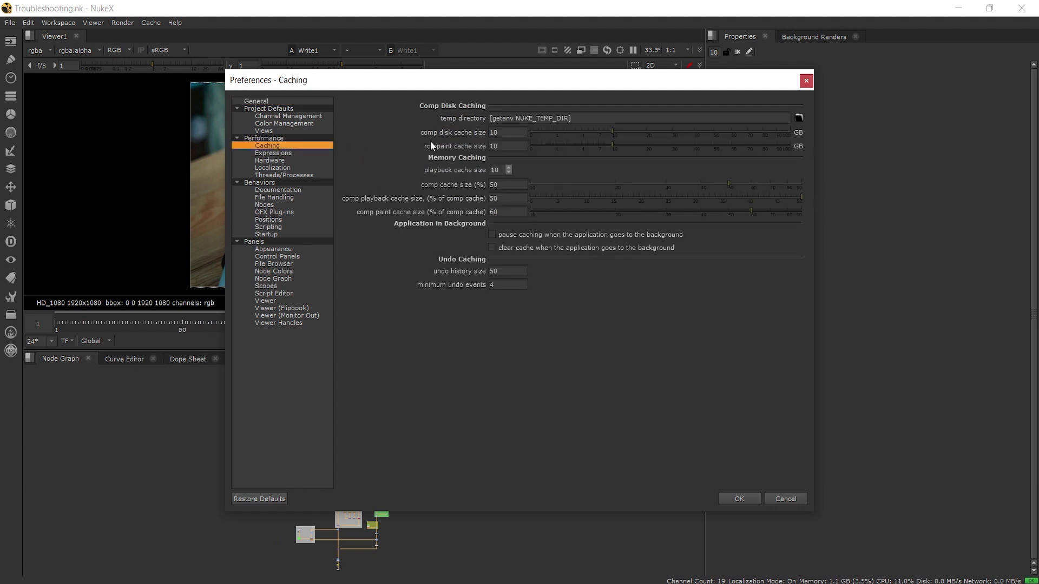
drag(612, 121, 474, 110)
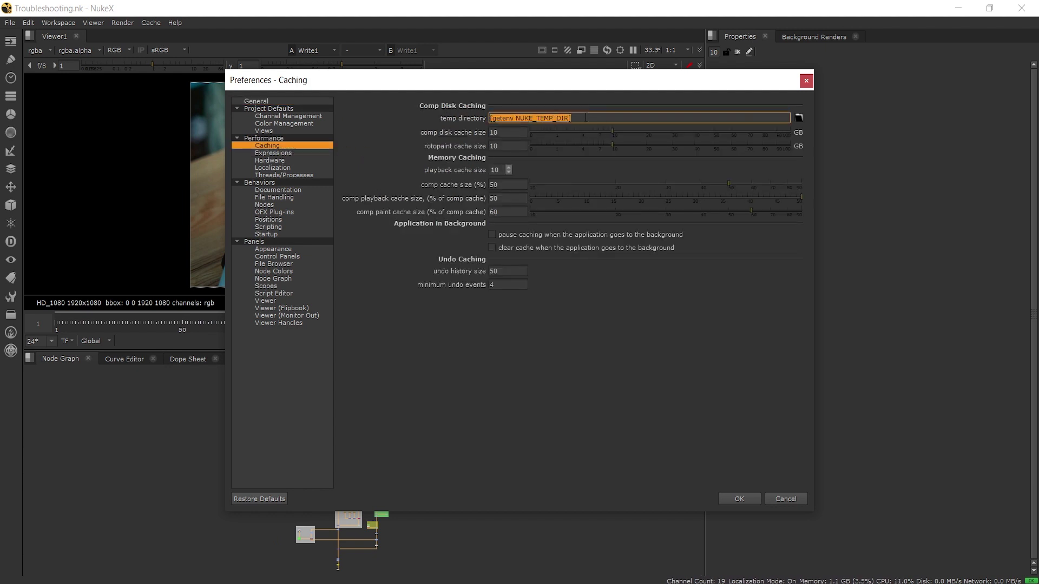
click(601, 120)
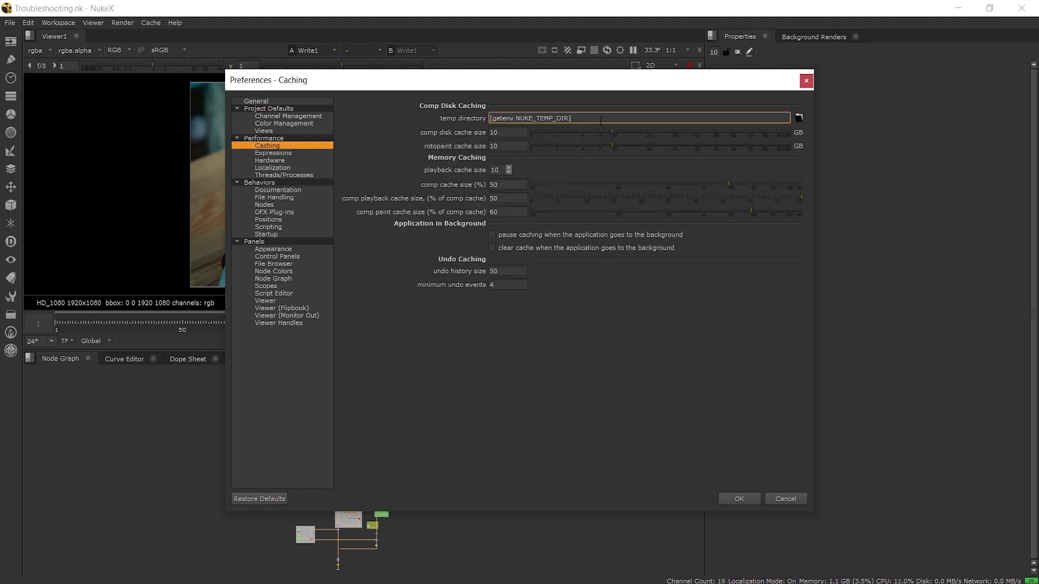
click(799, 116)
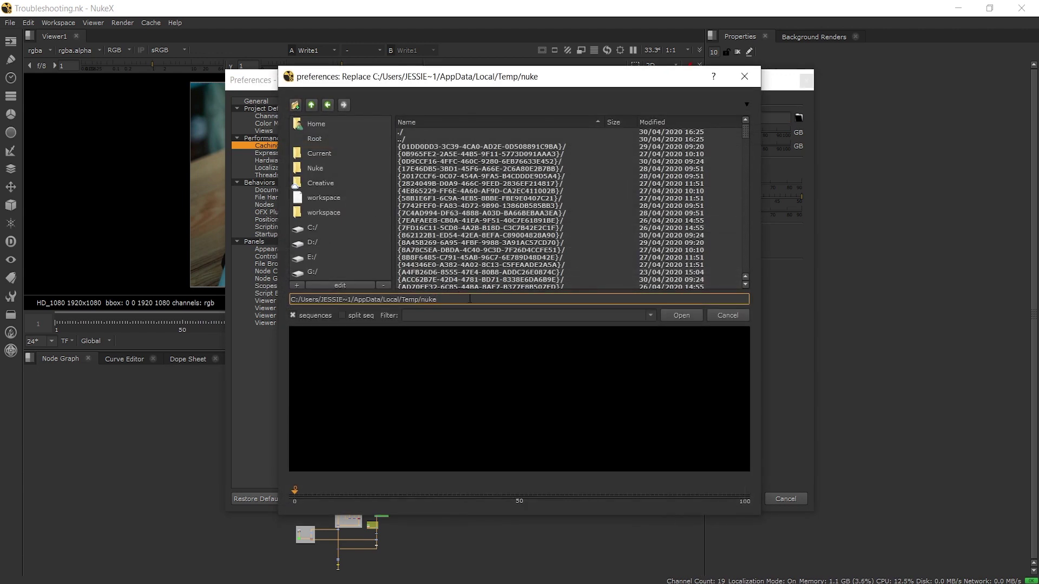
key(ctrl+a)
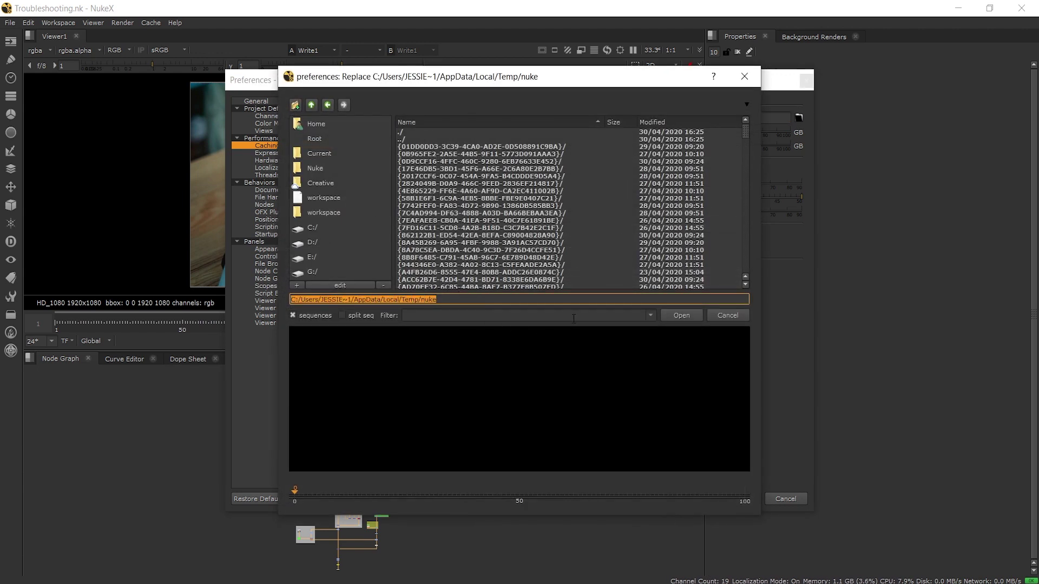
click(730, 315)
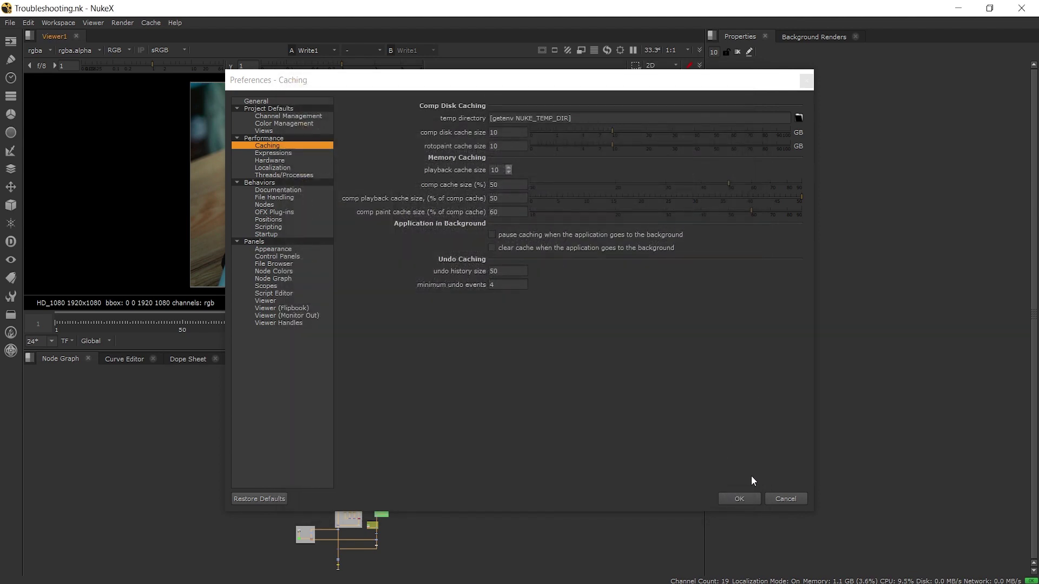
click(779, 501)
Step: Query the temp directory path with the TCL command getenv NUKE_TEMP_DIR and dismiss the result
text(x)
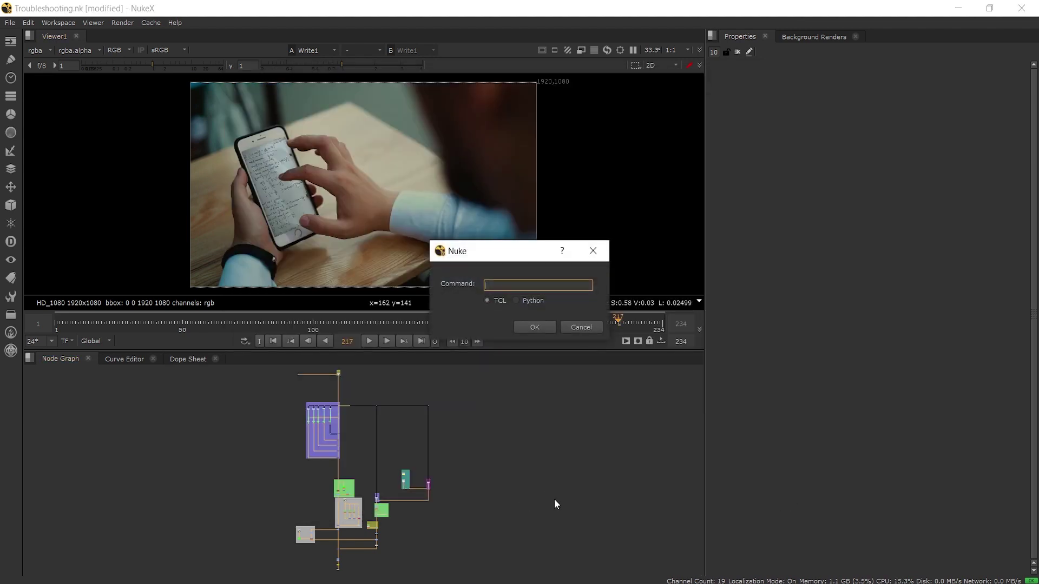
text(getenv)
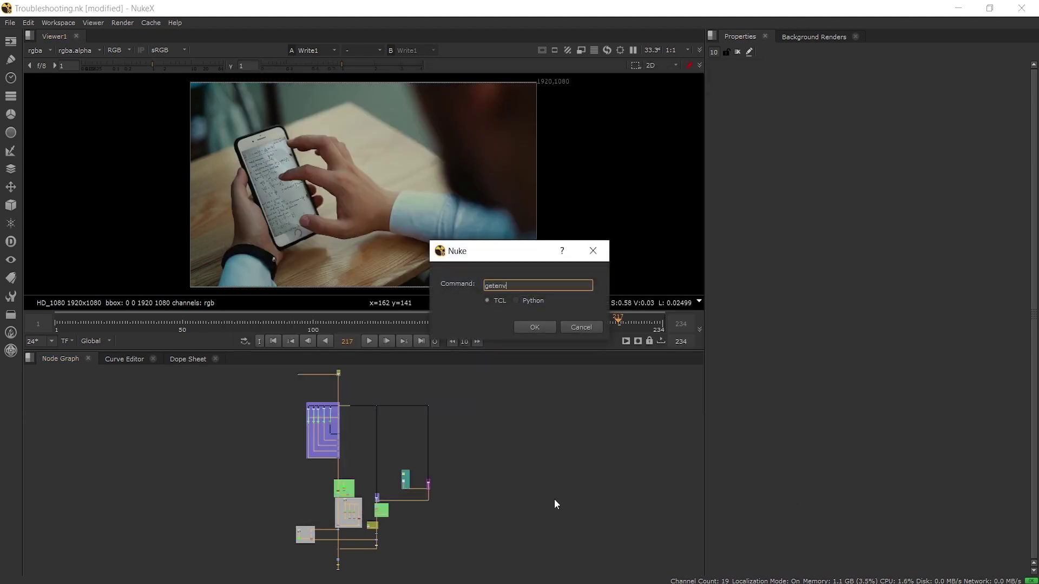
text( NUKE_TEMP_DIR)
click(535, 328)
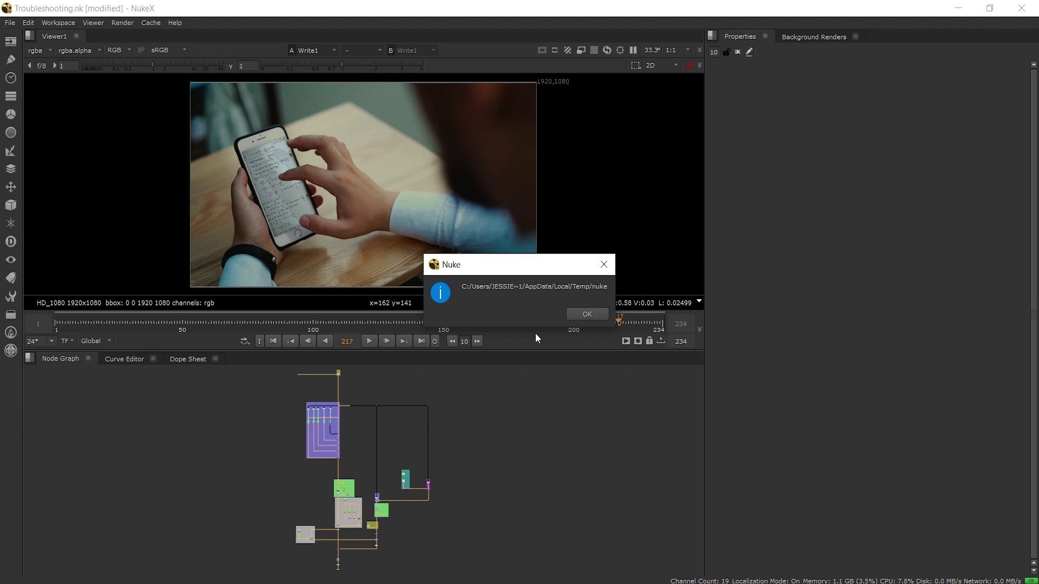
click(585, 317)
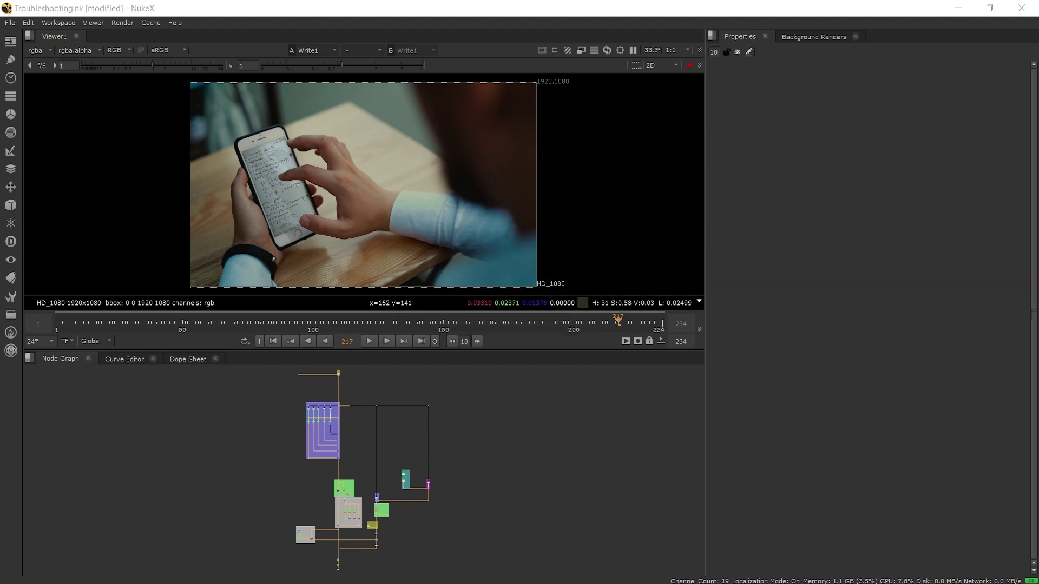
Step: In File Explorer, delete the ofxplugincache, SampleCache, thumbnailcache, tilecache and ViewerCache folders from the nuke temp folder, sparing localize and logs
drag(0, 236, 446, 112)
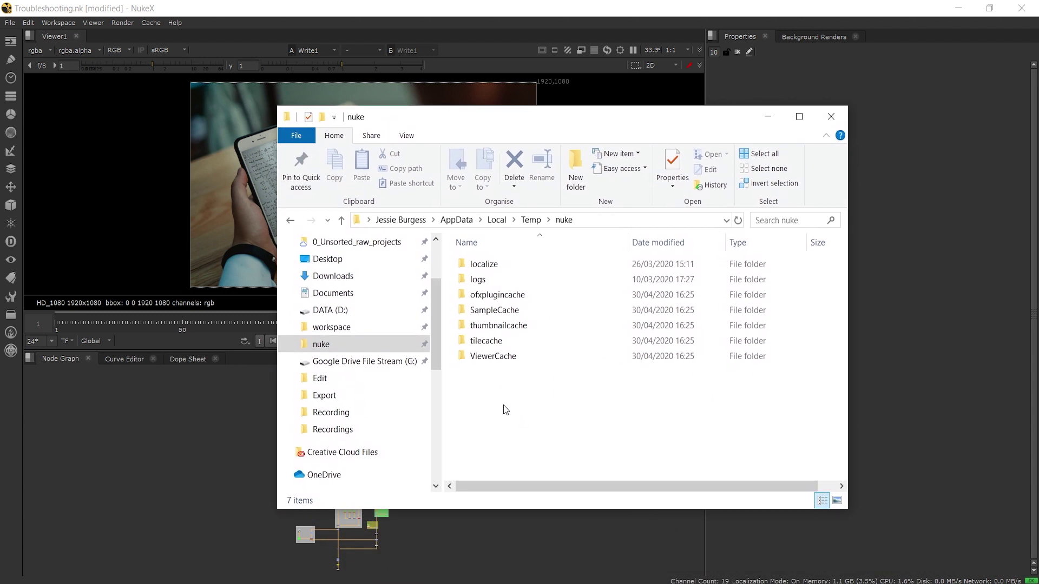
drag(503, 405, 536, 247)
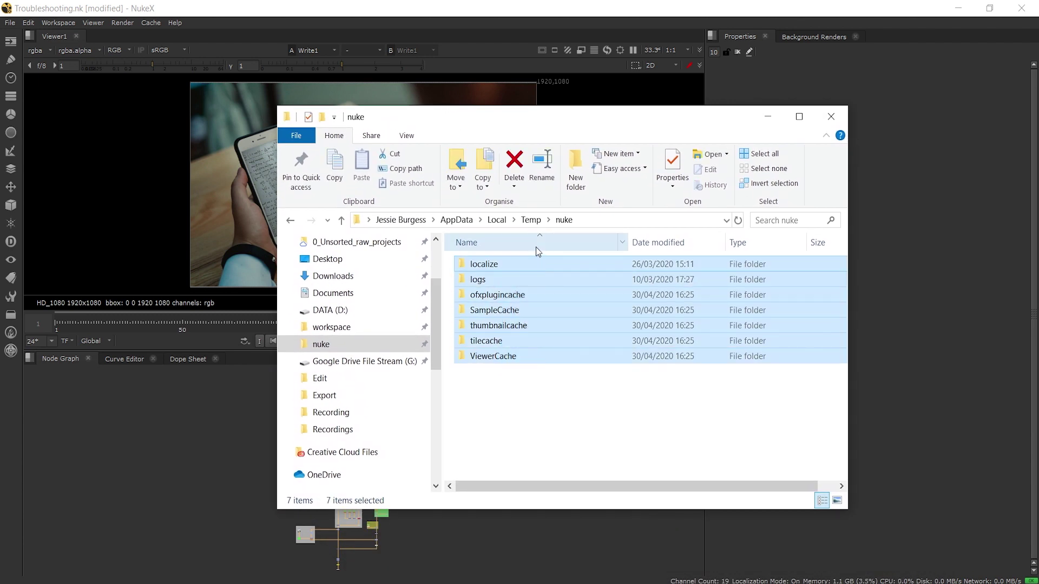
ctrl+click(513, 279)
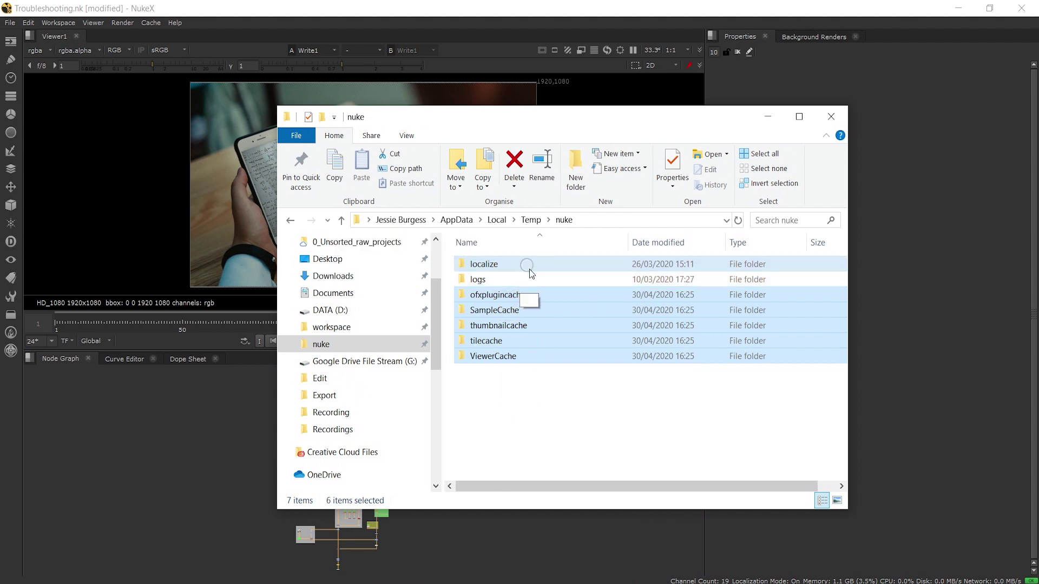
ctrl+click(529, 268)
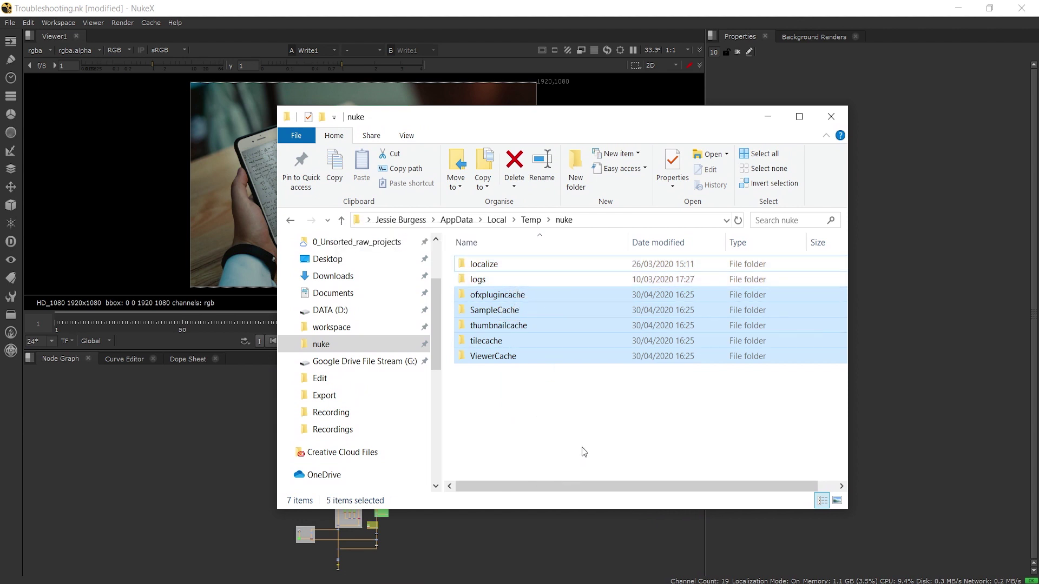
click(515, 166)
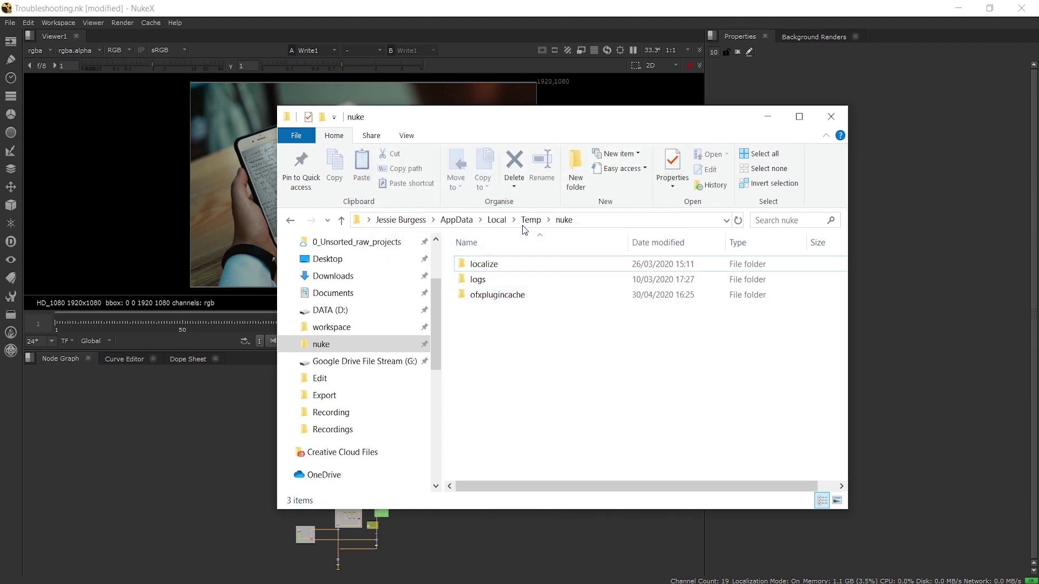
drag(540, 131, 0, 162)
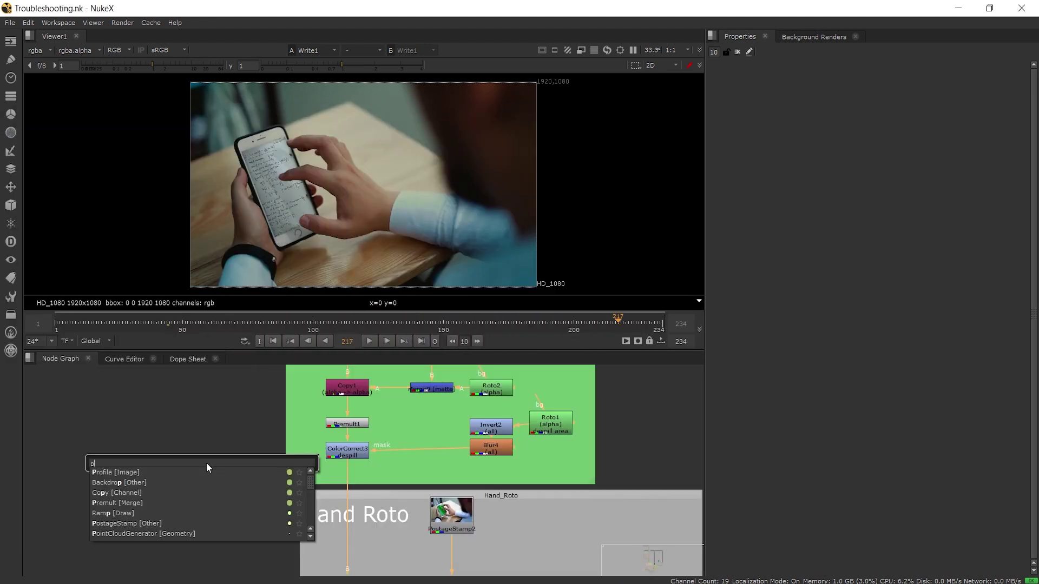
Step: Add a Profile node and insert it directly below ColorCorrect3 in the green backdrop above Hand Roto
text(r)
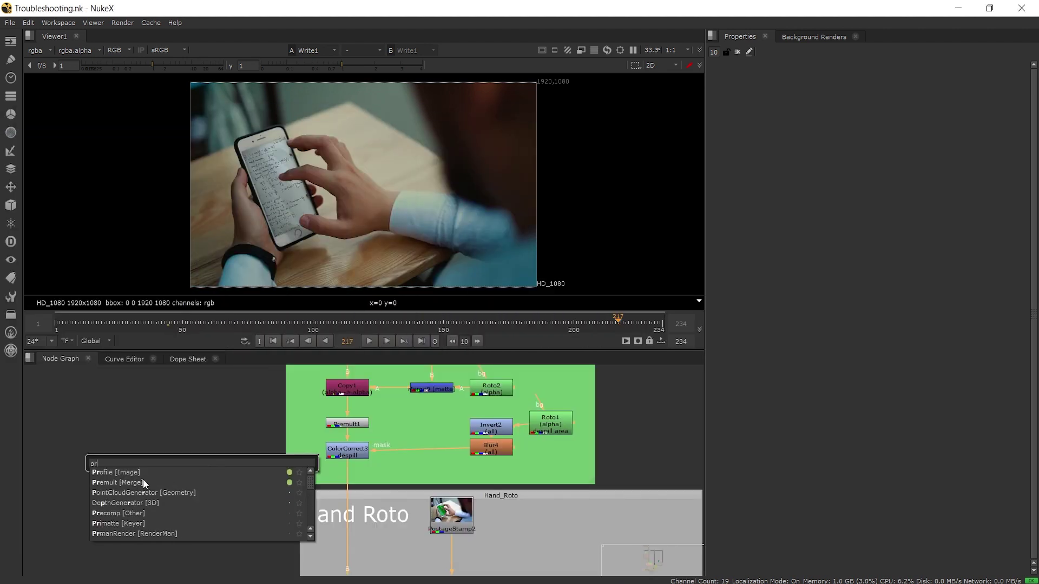
click(143, 480)
drag(212, 459, 346, 484)
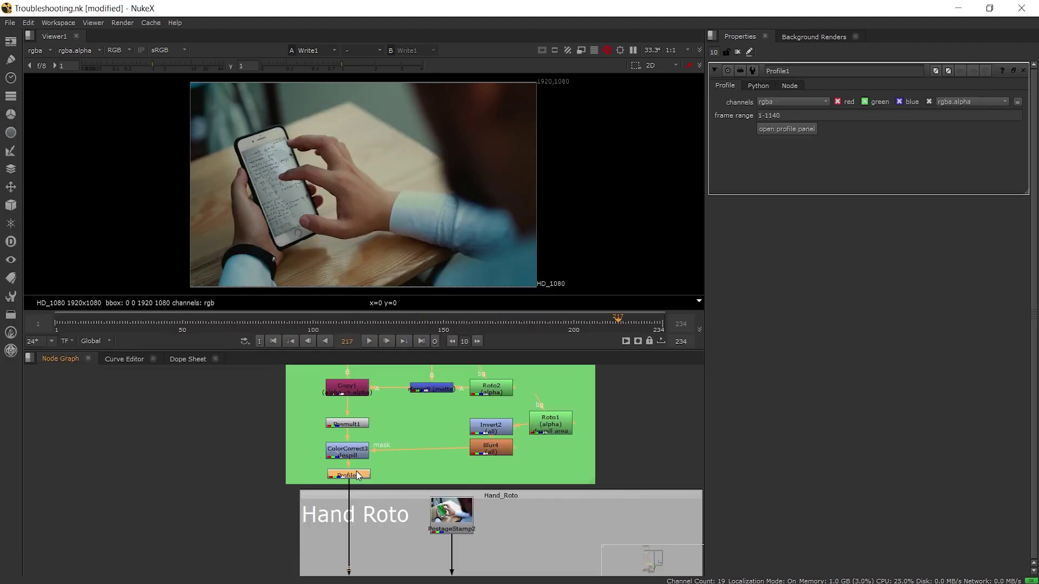
Step: Add a second Profile node below Tracker1 in the Phone movement section
scroll(230, 474, down, 1)
scroll(229, 473, down, 3)
middle_drag(456, 461, 155, 477)
scroll(252, 522, up, 2)
middle_drag(258, 518, 281, 482)
click(262, 472)
key(Tab)
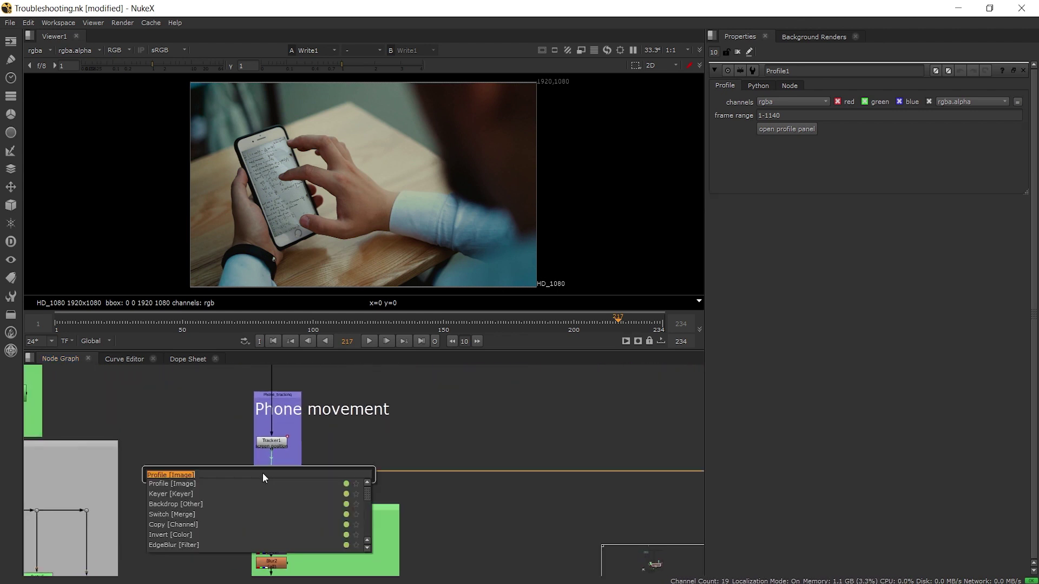
key(Return)
click(251, 491)
Step: Add a third Profile node beside Write1 near the end of the node tree
scroll(239, 507, down, 4)
middle_drag(257, 569, 379, 349)
scroll(225, 480, up, 5)
key(Tab)
key(Return)
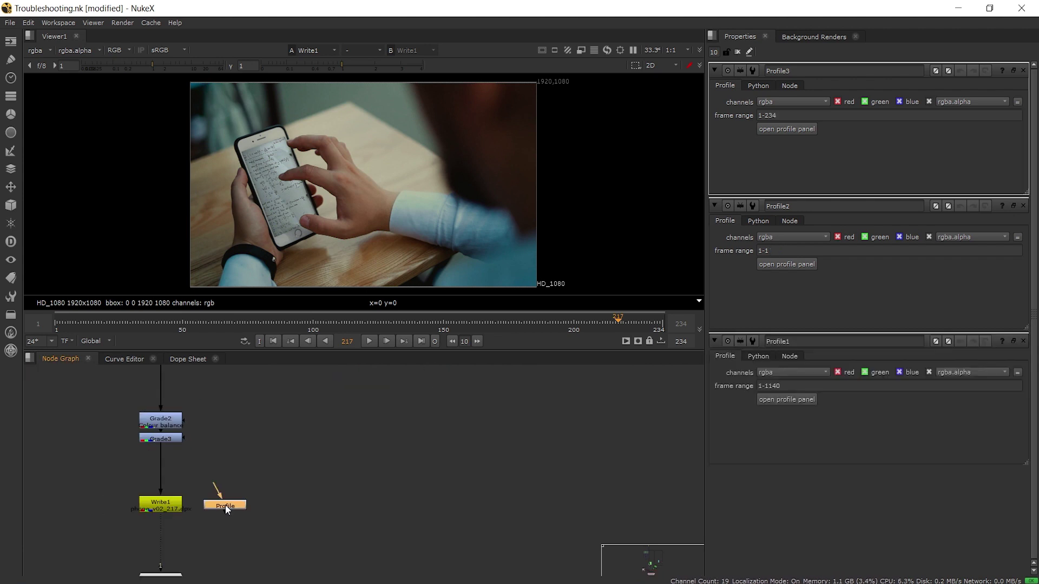
Step: Profile the script at Profile1 over frames 1-1140 with all data types, and enlarge the Profile window to examine the bar charts
click(786, 129)
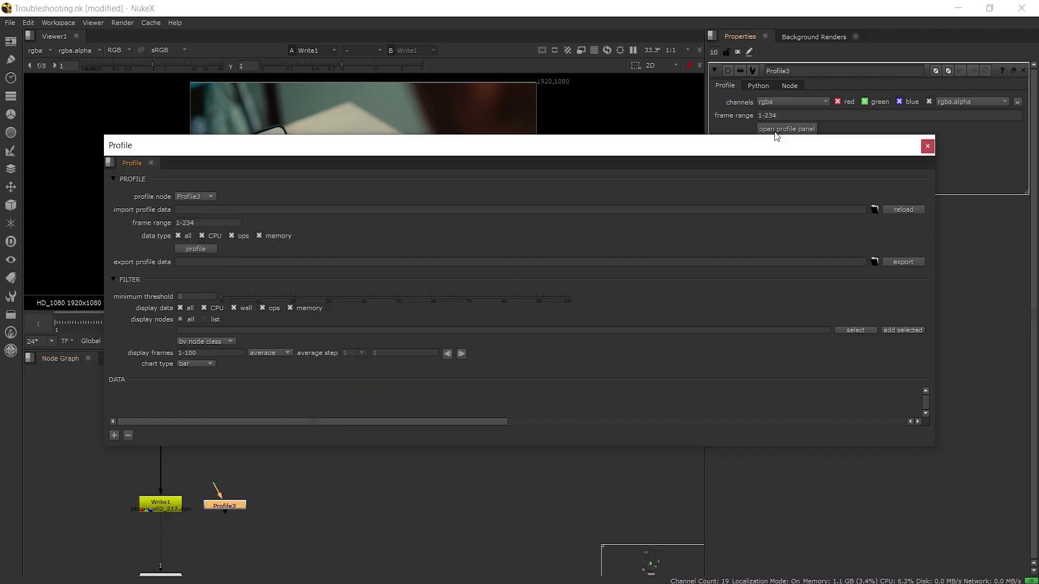
click(207, 197)
click(197, 249)
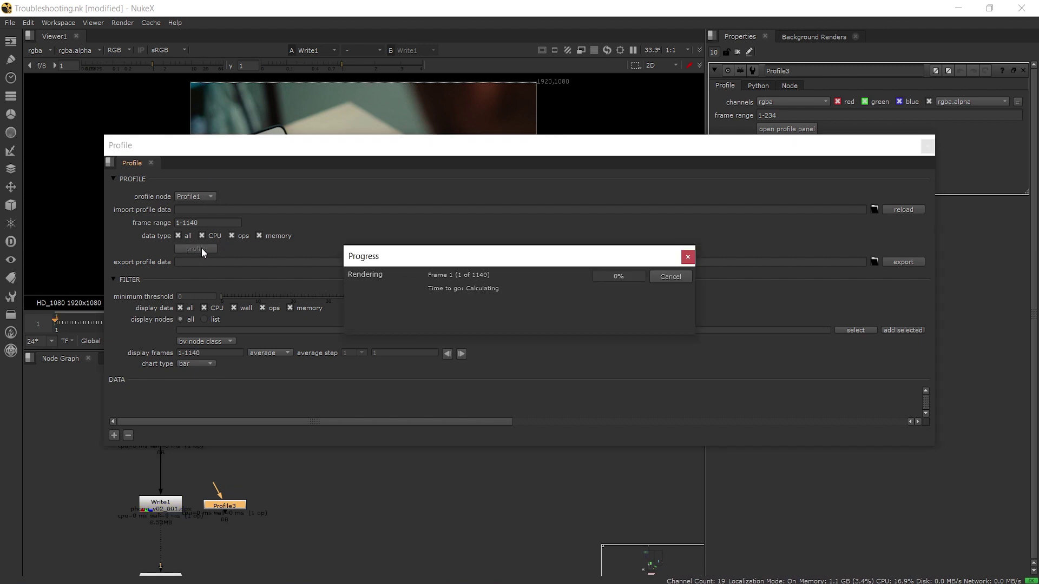
drag(303, 146, 249, 27)
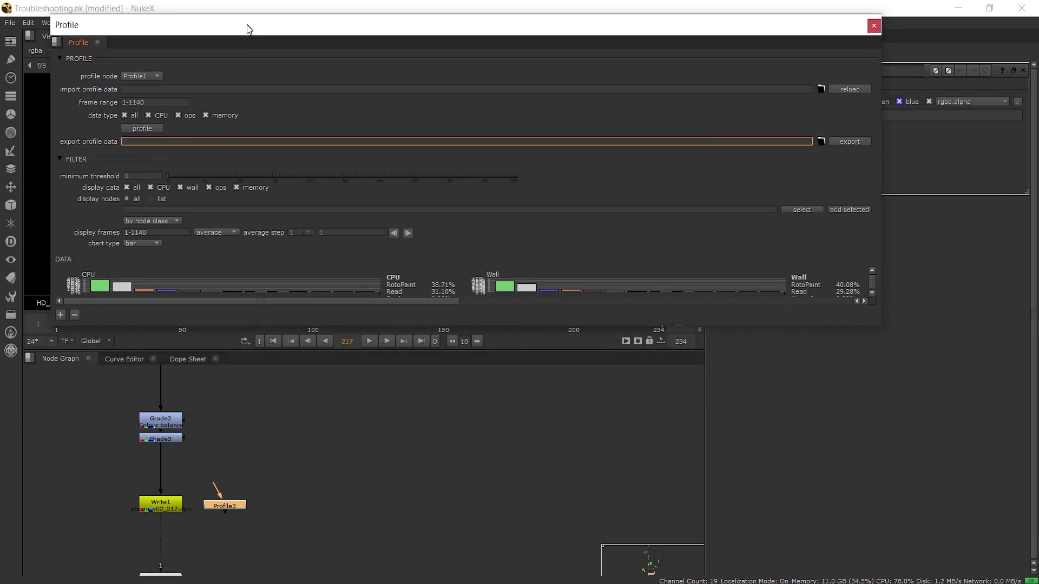
drag(879, 329, 935, 579)
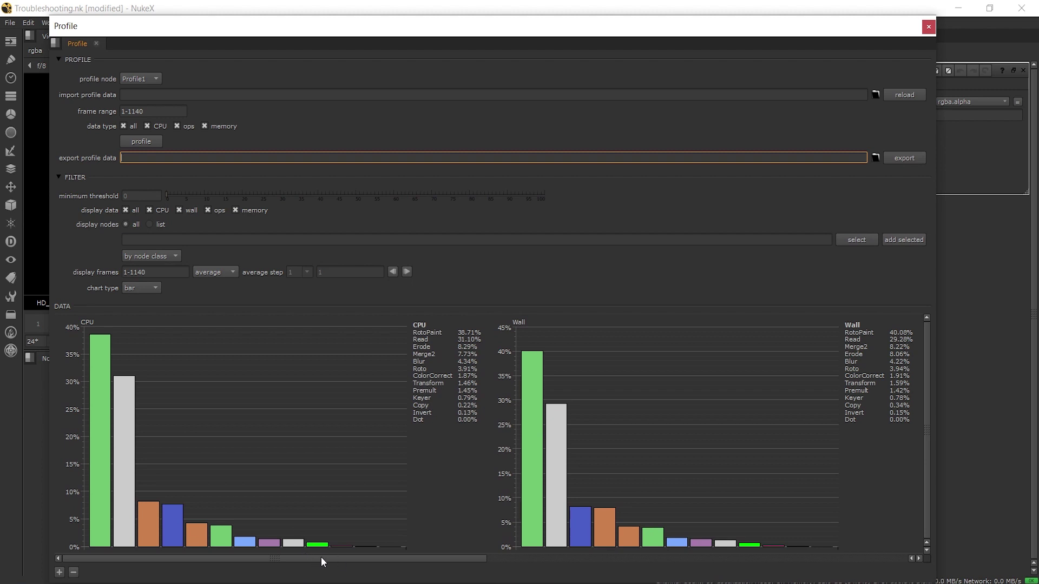
drag(321, 558, 151, 554)
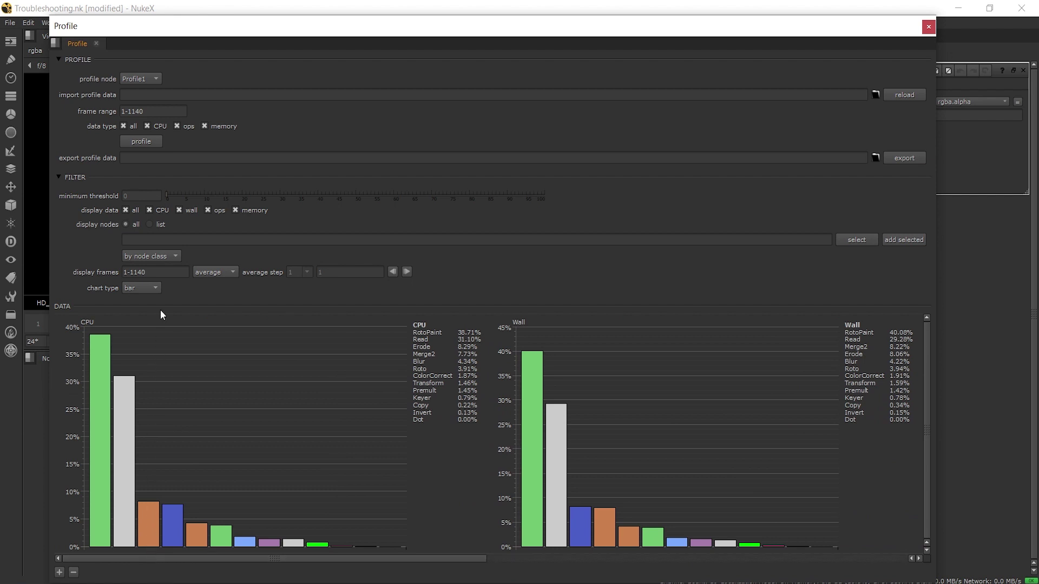
Step: Compare the profile data displayed as a pie chart, a timeline and a table
click(153, 288)
click(153, 298)
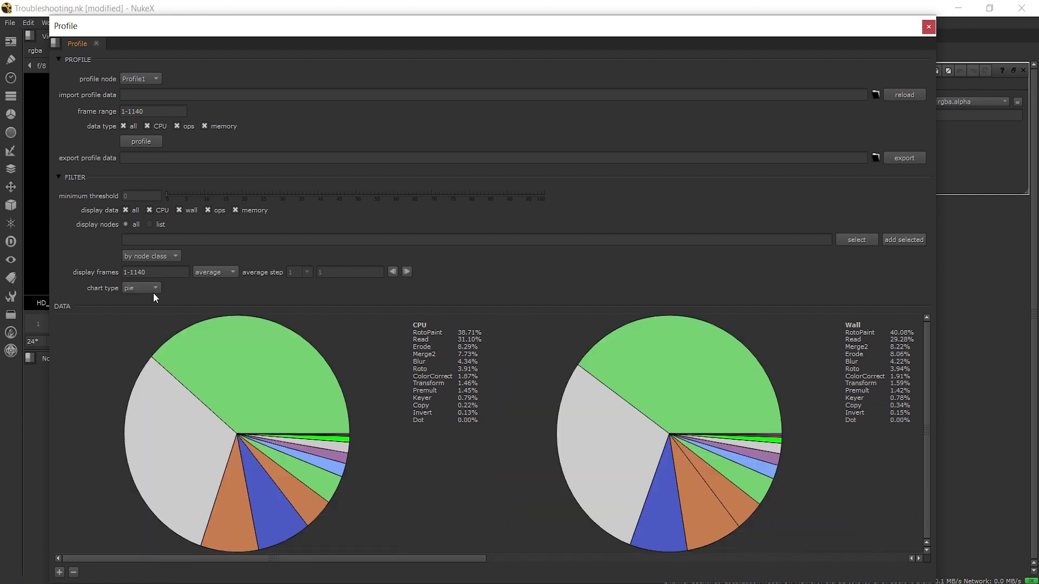
scroll(154, 287, down, 1)
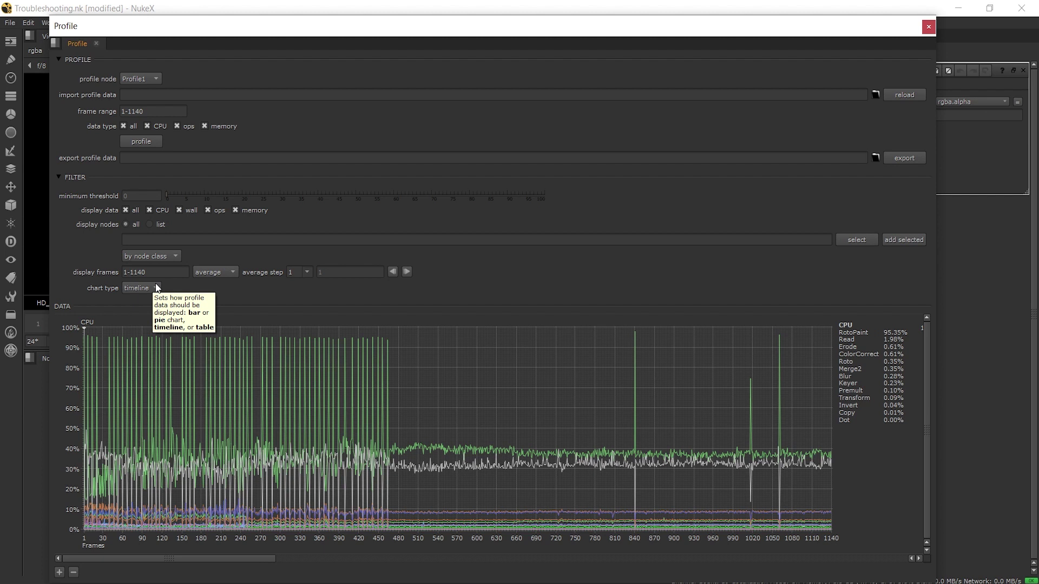
click(157, 288)
click(156, 298)
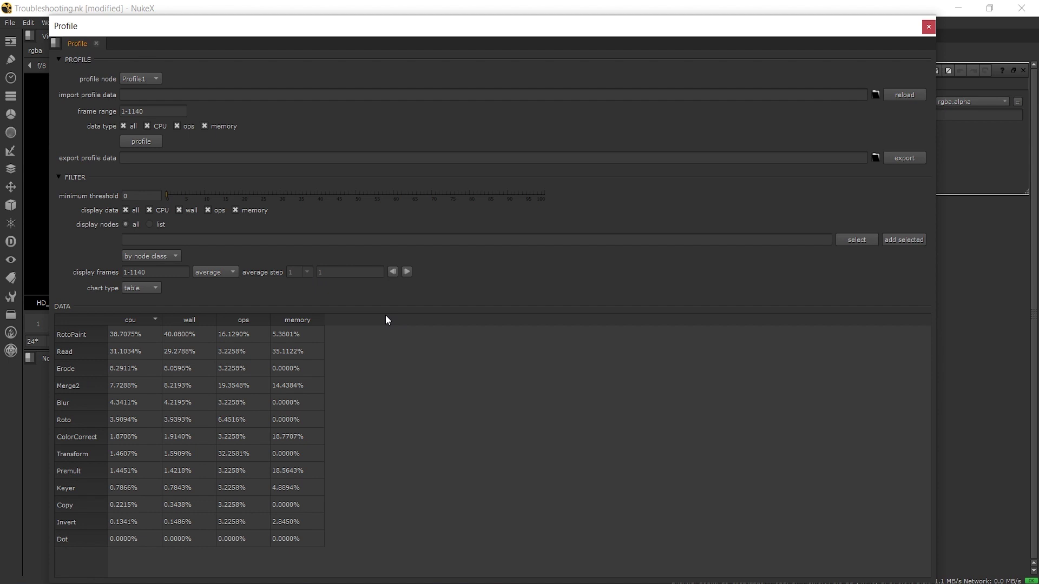
click(161, 285)
click(151, 253)
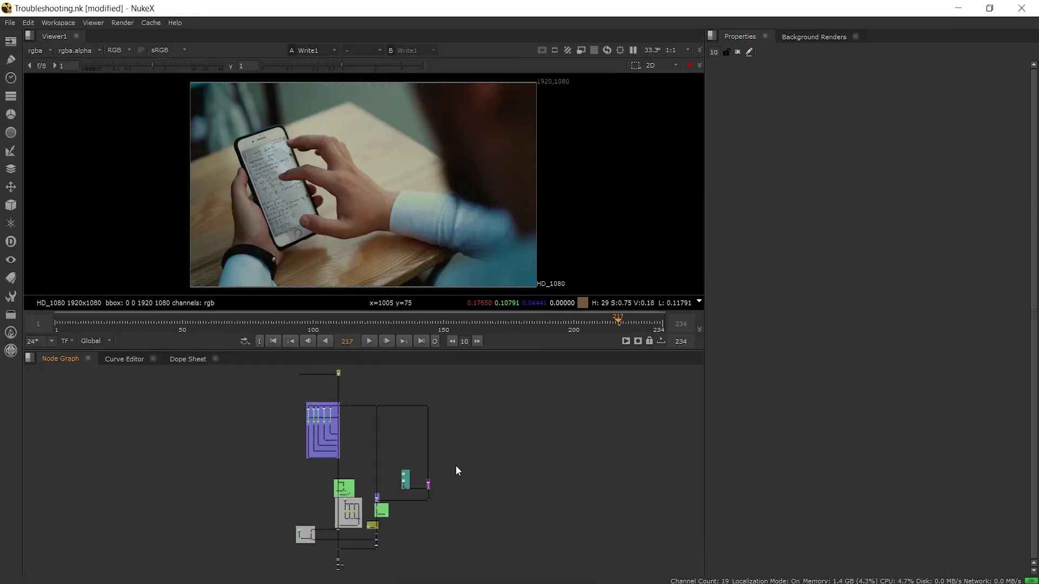
Step: Open the cache's Buffer Report and move and enlarge its window to examine the memory usage per node
click(150, 22)
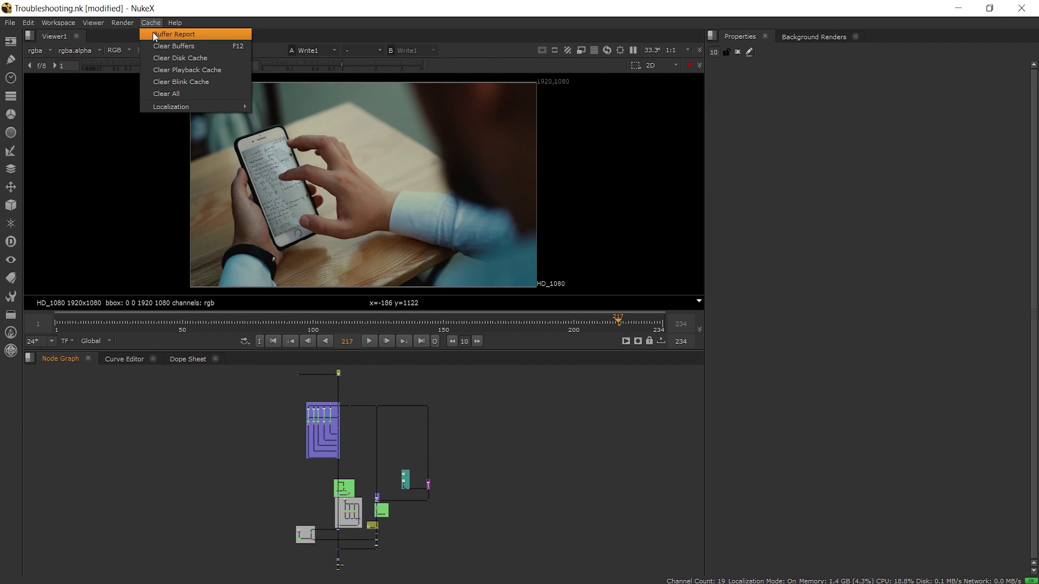
click(153, 31)
drag(444, 295, 712, 80)
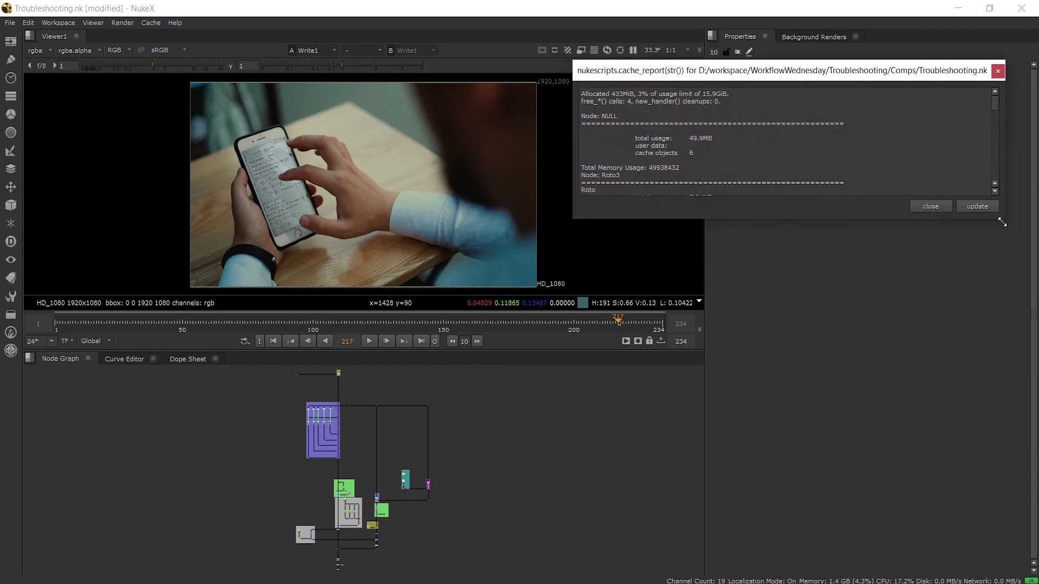
drag(1002, 222, 1016, 571)
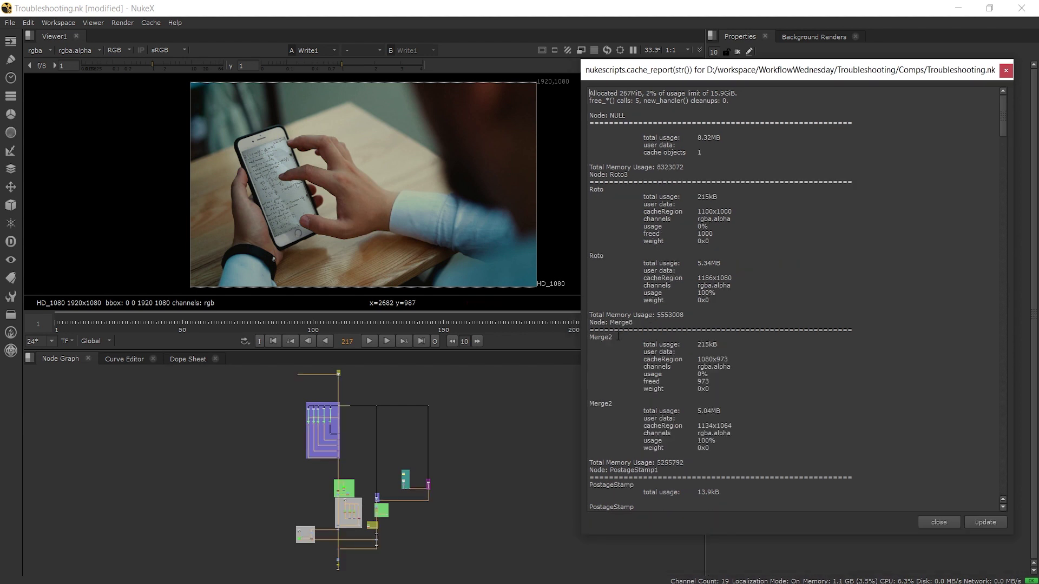
Step: Walk upstream from the nodes at the end of the tree and disable ColorCorrect2 below the Hand Roto group
click(269, 517)
middle_drag(292, 568, 395, 441)
middle_drag(363, 414, 169, 535)
middle_drag(331, 422, 414, 372)
click(326, 506)
key(Up)
key(Up)
key(Up)
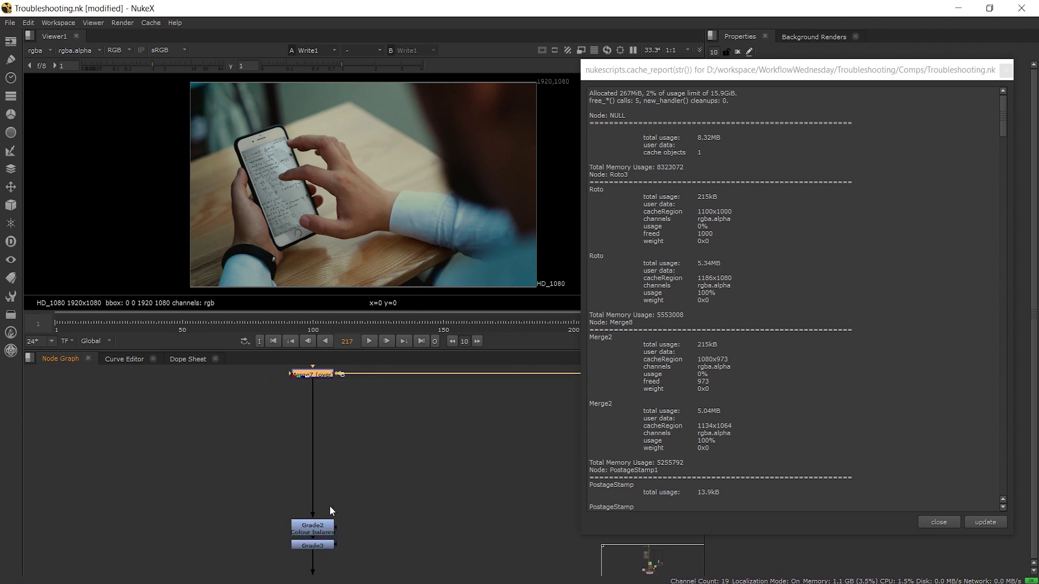
scroll(329, 506, up, 5)
key(d)
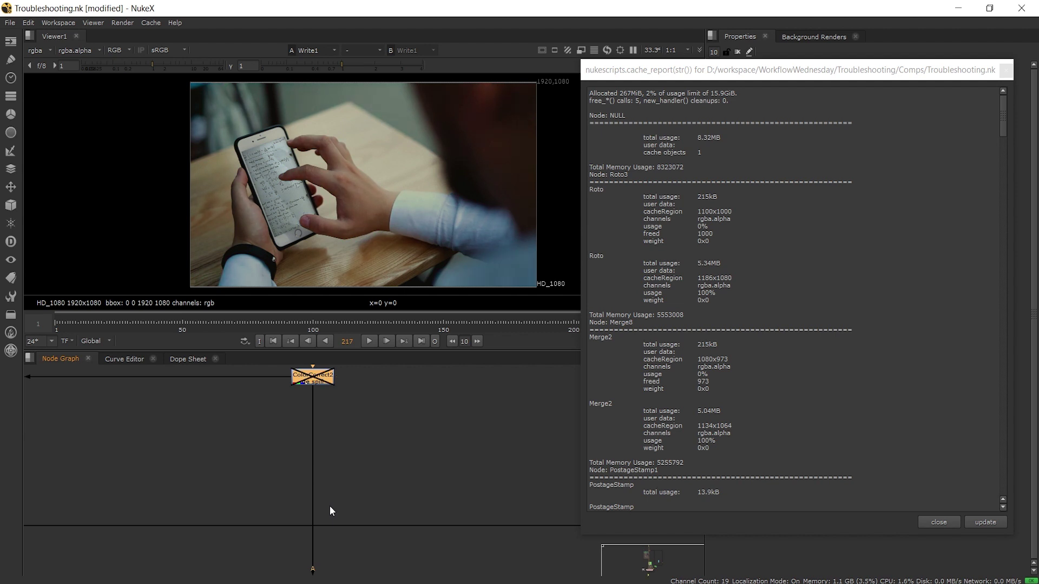
key(d)
key(d)
key(Up)
Step: View the output of the ColorCorrect3 node at the end of the Phone Keyer group
alt+middle_drag(238, 402, 180, 456)
middle_drag(249, 442, 266, 508)
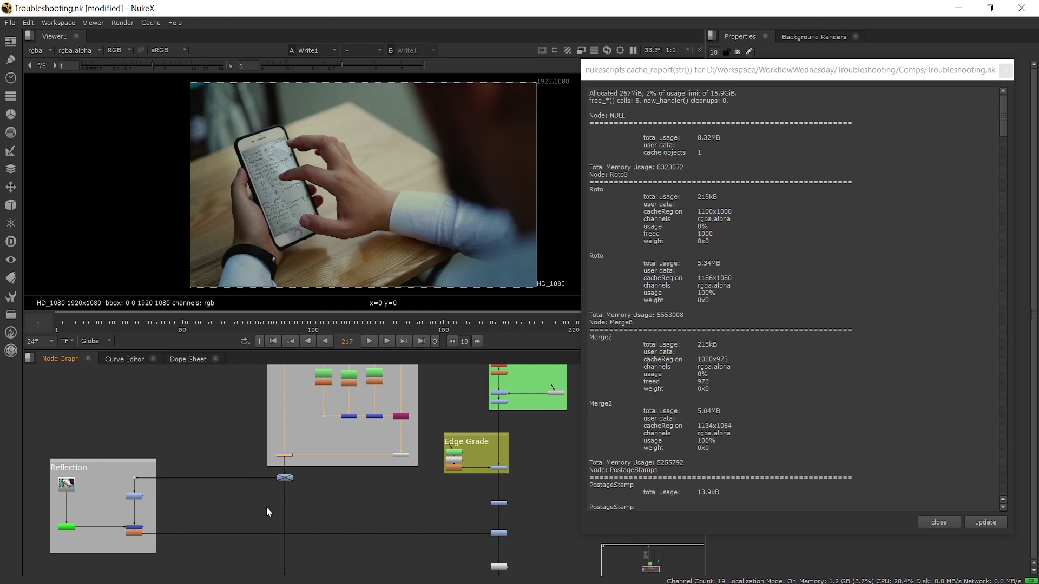
middle_drag(305, 446, 329, 523)
middle_drag(303, 414, 271, 533)
click(276, 478)
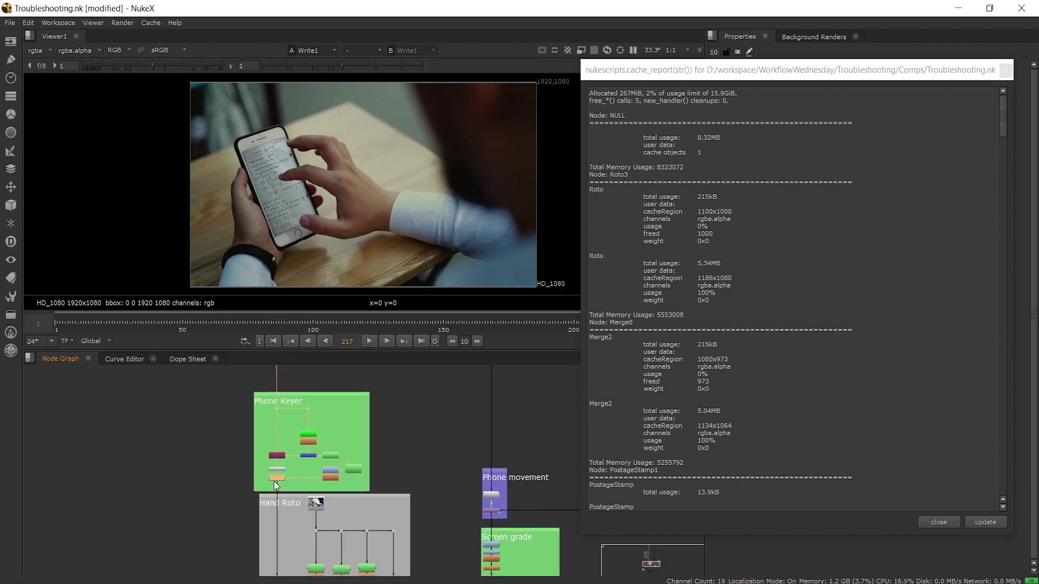
key(1)
Step: View the output of Merge6 at the end of the Hand Roto group
click(239, 427)
middle_drag(239, 425, 301, 402)
middle_drag(282, 485, 262, 392)
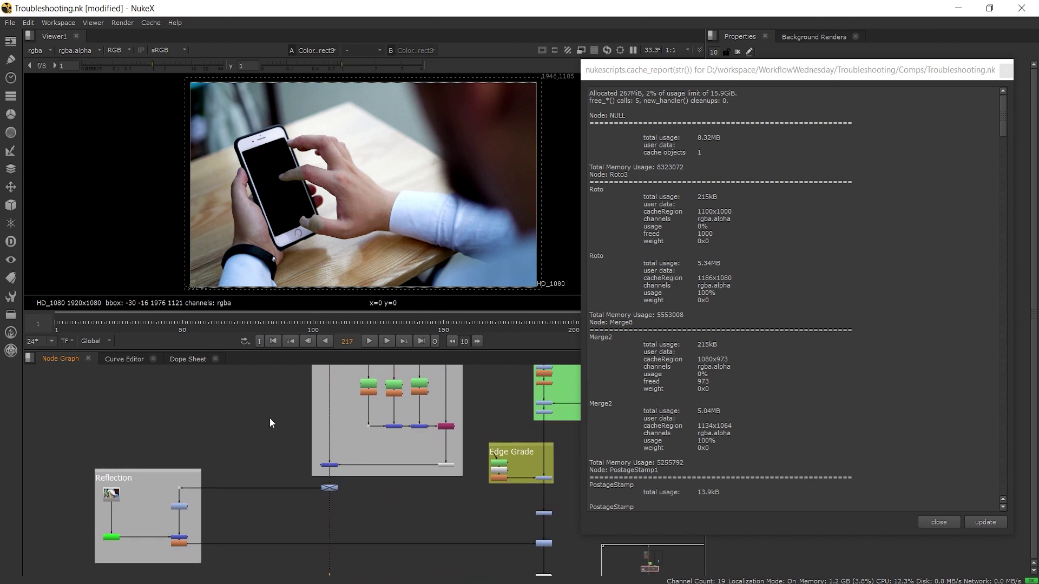
click(329, 465)
key(1)
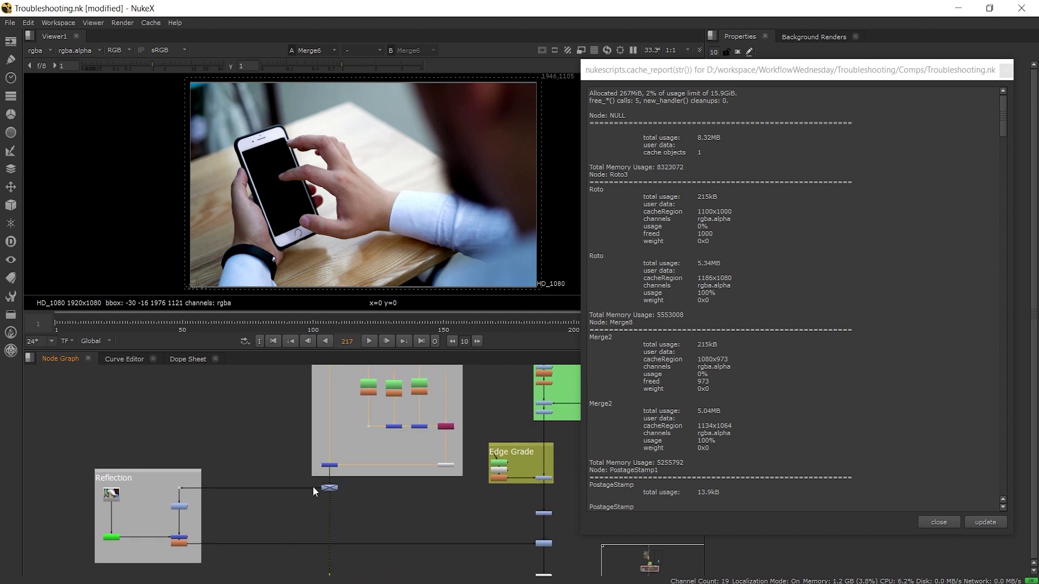
Step: Re-enable ColorCorrect2 below the Hand Roto group and view the output of the yellow Write1 node
middle_drag(313, 485, 317, 447)
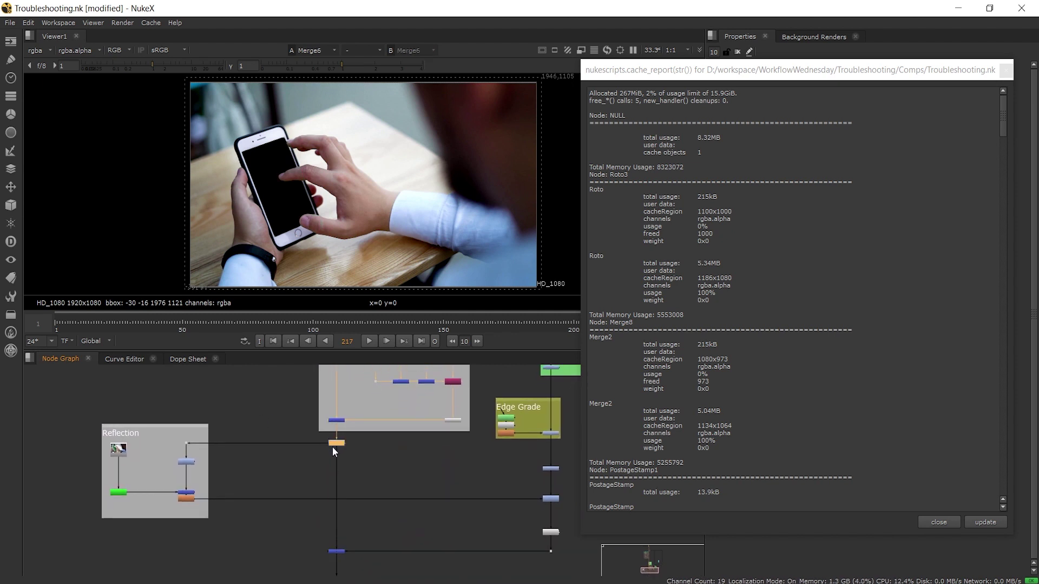
middle_drag(315, 502, 332, 389)
middle_drag(300, 521, 302, 439)
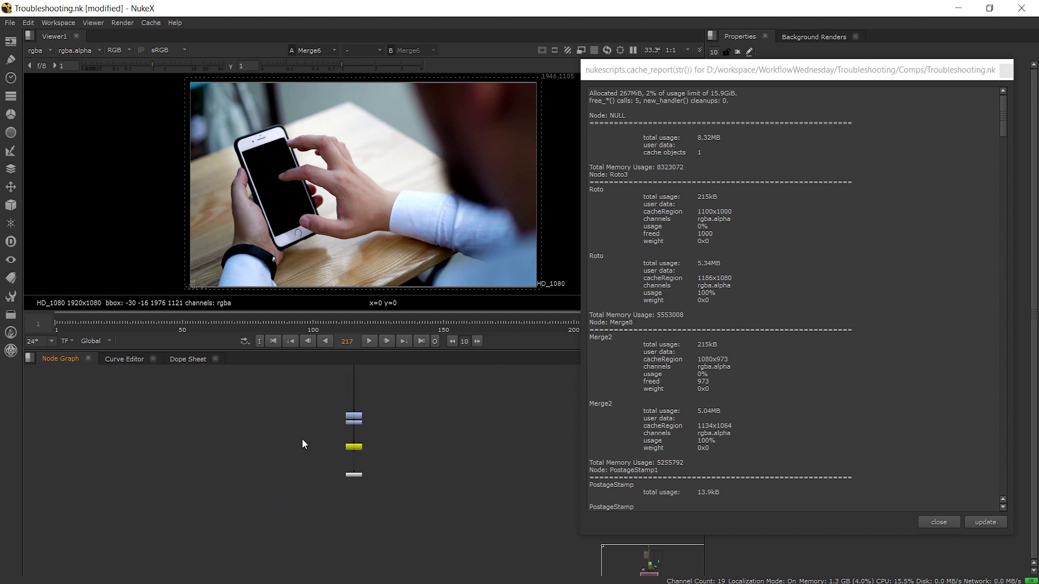
click(343, 443)
key(1)
scroll(363, 443, up, 5)
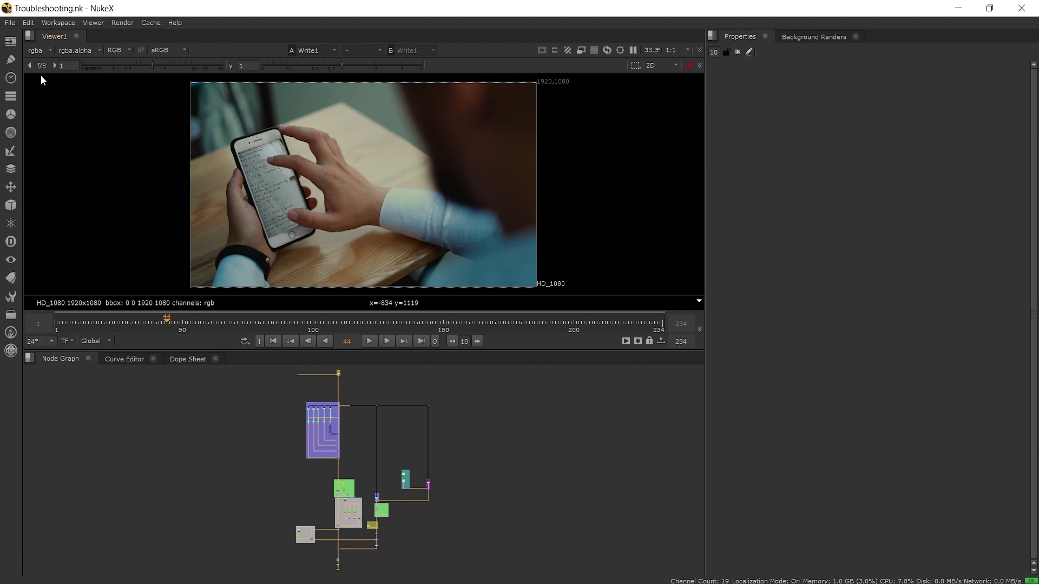
Step: Close the current Troubleshooting.nk comp
click(10, 22)
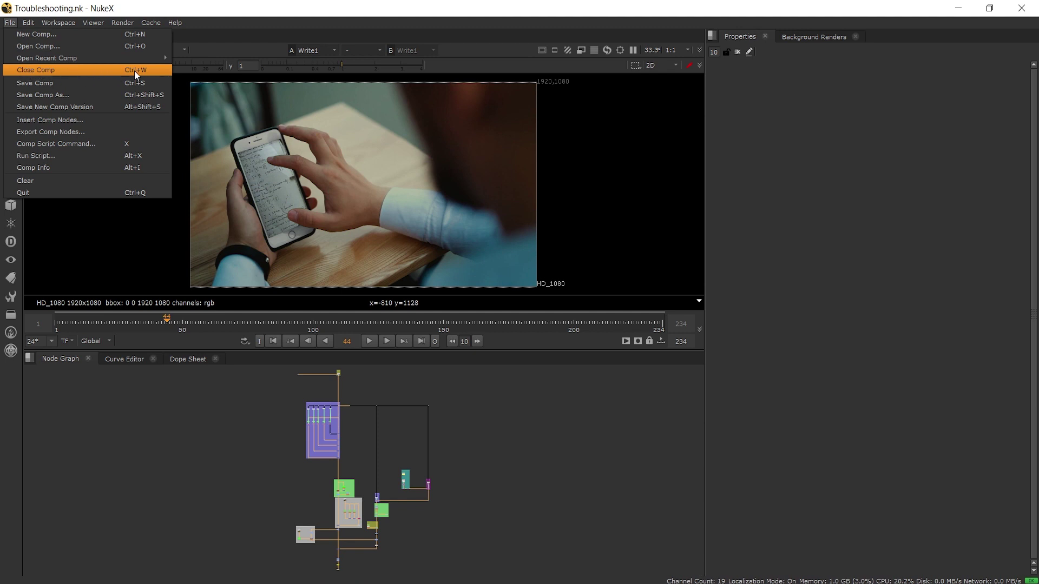
click(105, 417)
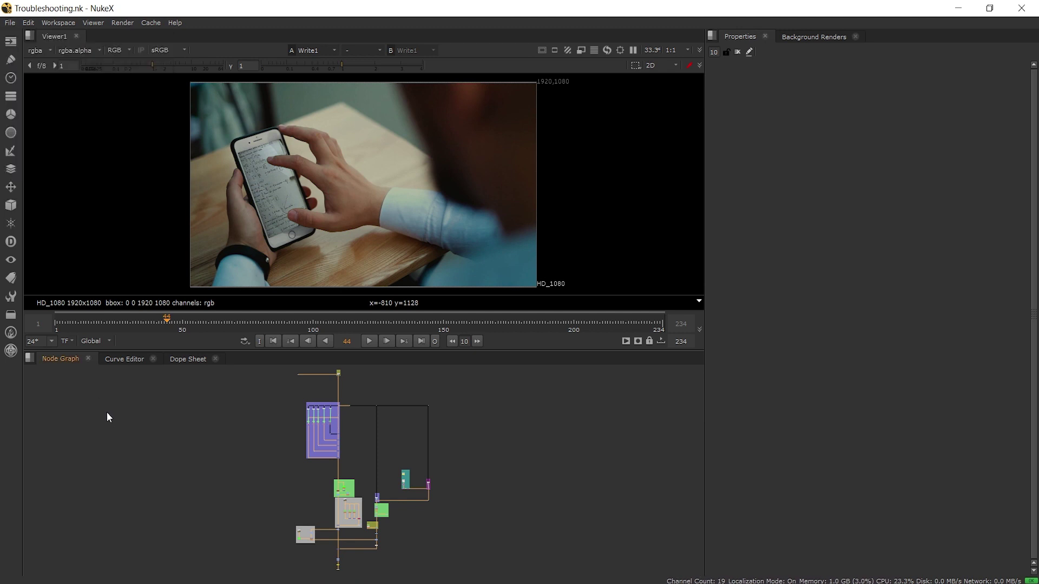
key(ctrl+w)
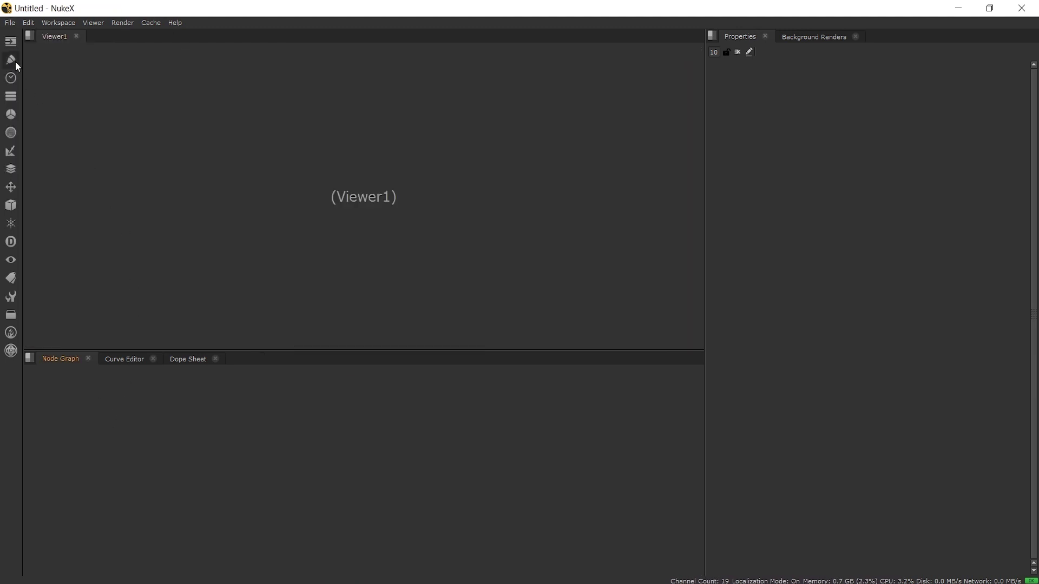
Step: Reopen Troubleshooting.nk from the Comps folder without restoring its autosave file
click(11, 24)
click(46, 47)
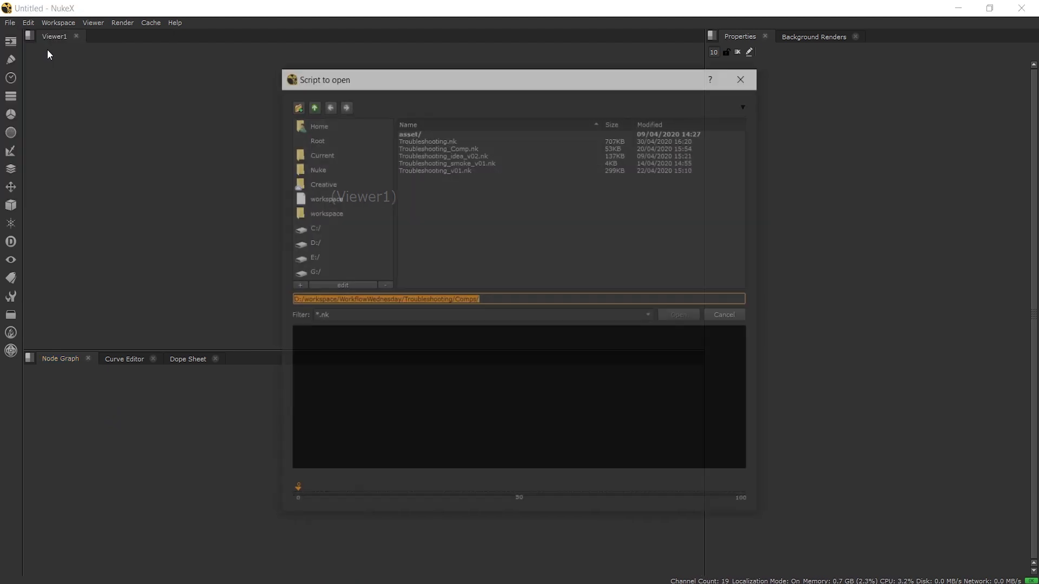
click(436, 139)
click(671, 316)
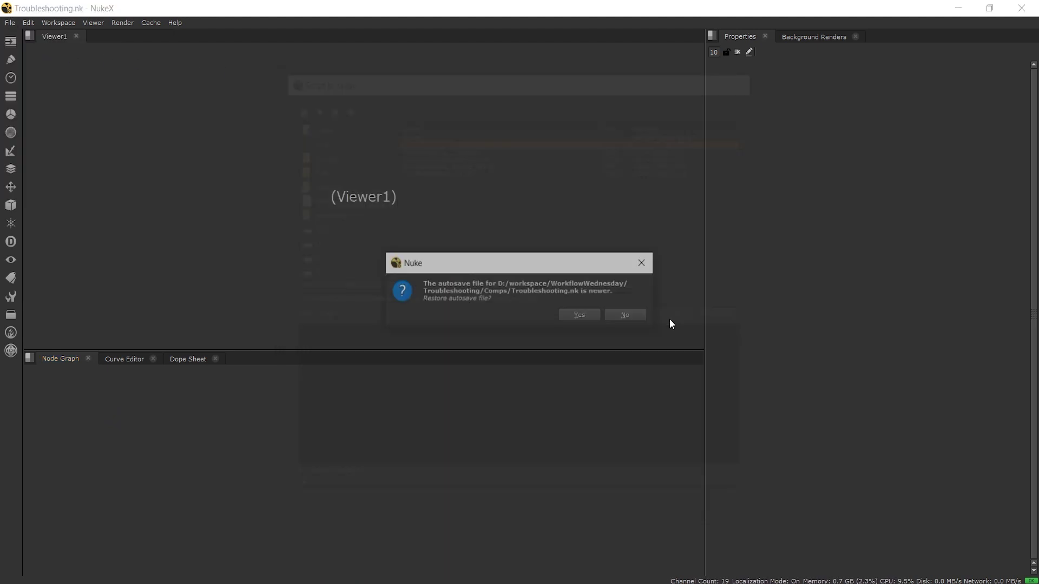
click(627, 317)
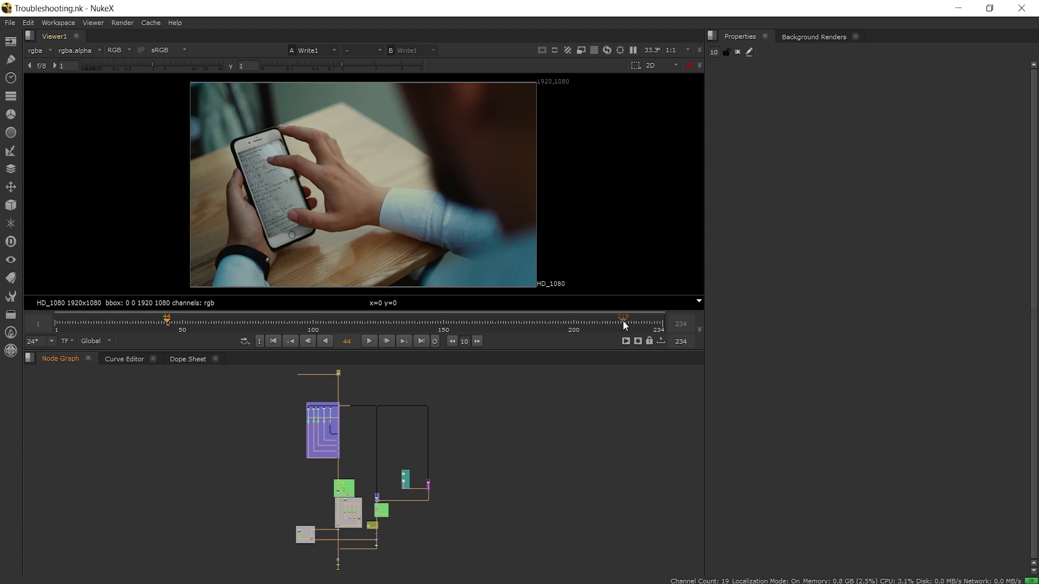
click(624, 323)
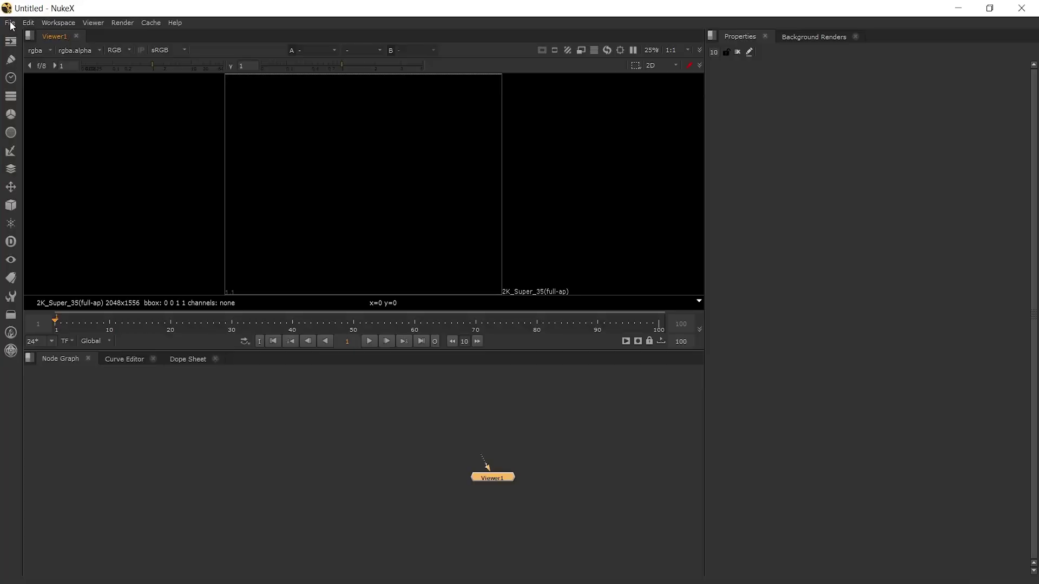
Step: In the freshly started NukeX session, open Troubleshooting.nk from the recent comps and decline the autosave
click(10, 23)
mouse_move(53, 59)
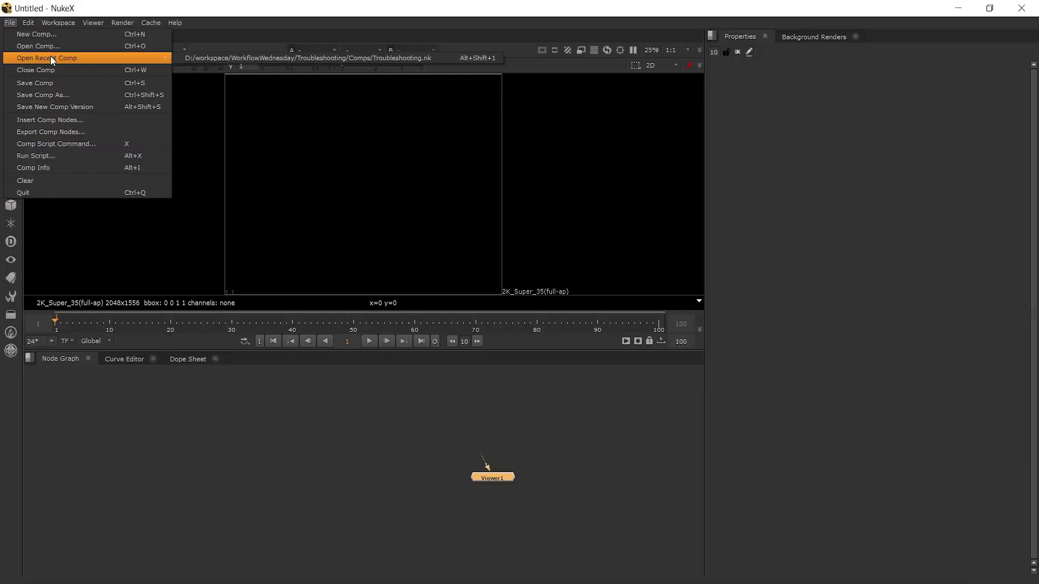
click(239, 59)
click(625, 312)
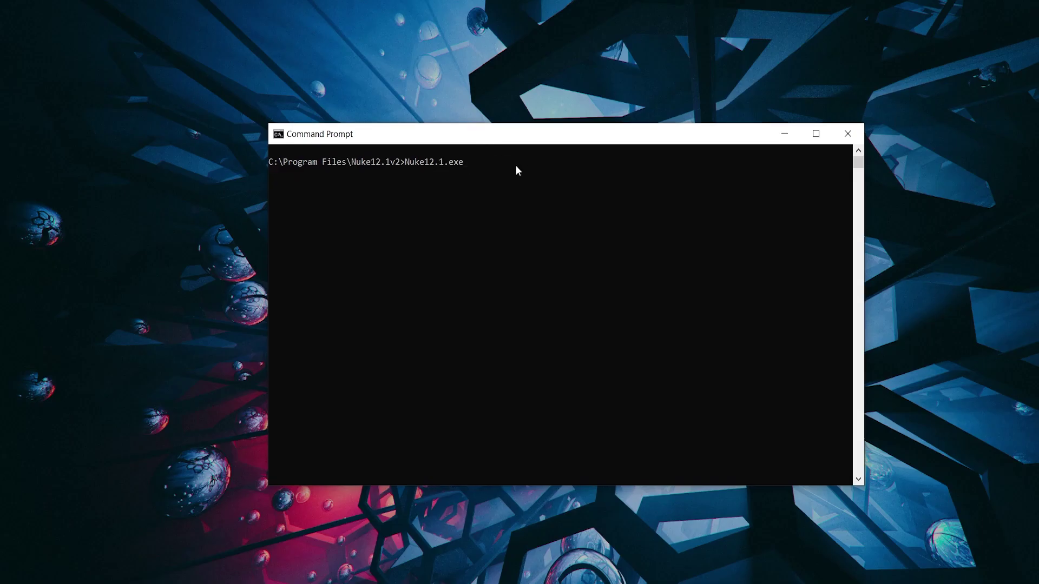
text(--sa)
Step: Launch Nuke12.1.exe from the Command Prompt with extra startup options for NukeX and safe mode
key(Left)
key(Left)
key(Left)
text(--)
key(Return)
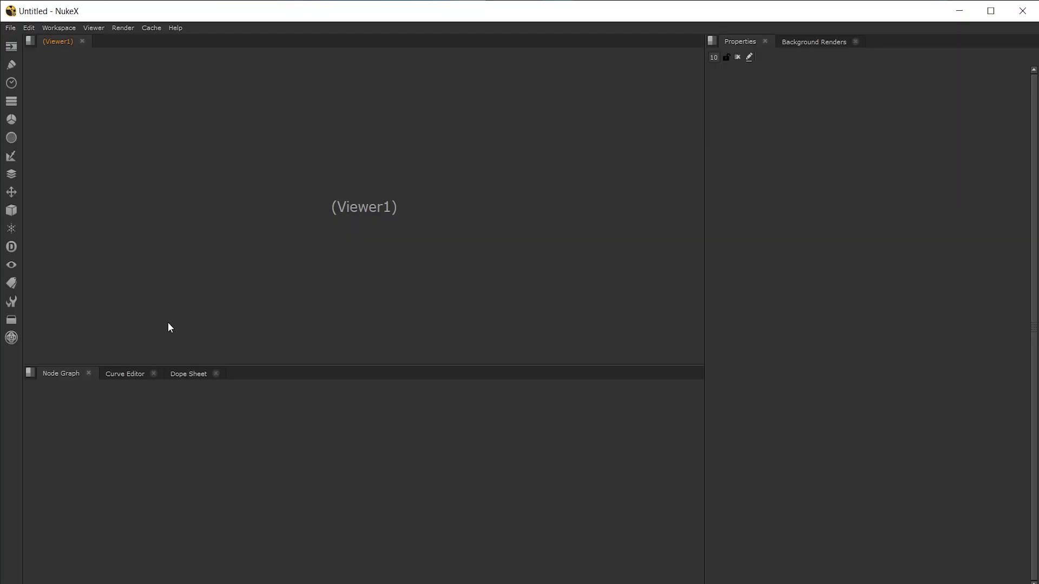
Step: Open Troubleshooting.nk from the D:/ drive in the safe-mode session and look over its node tree
click(626, 329)
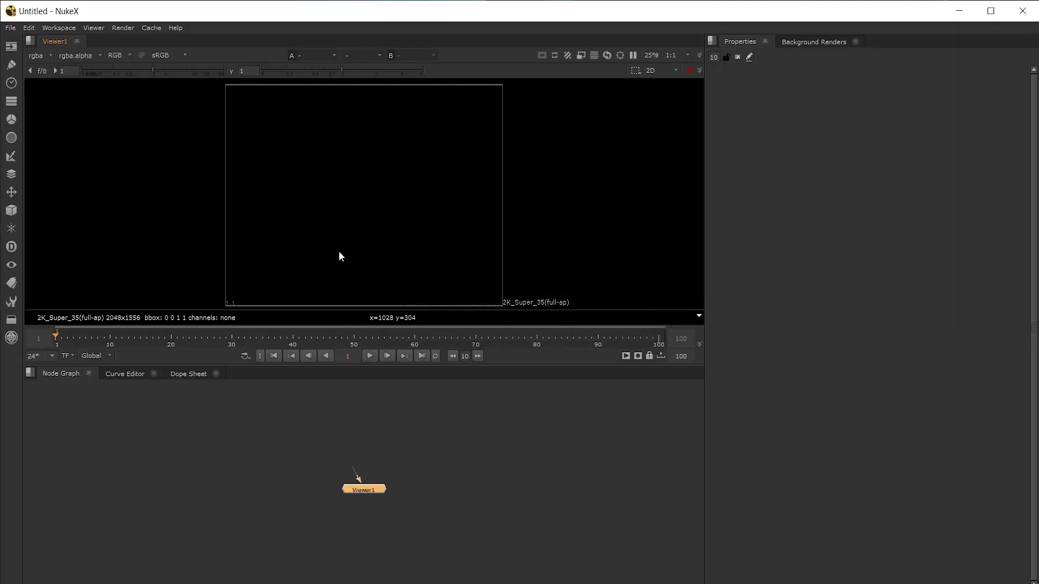
click(10, 28)
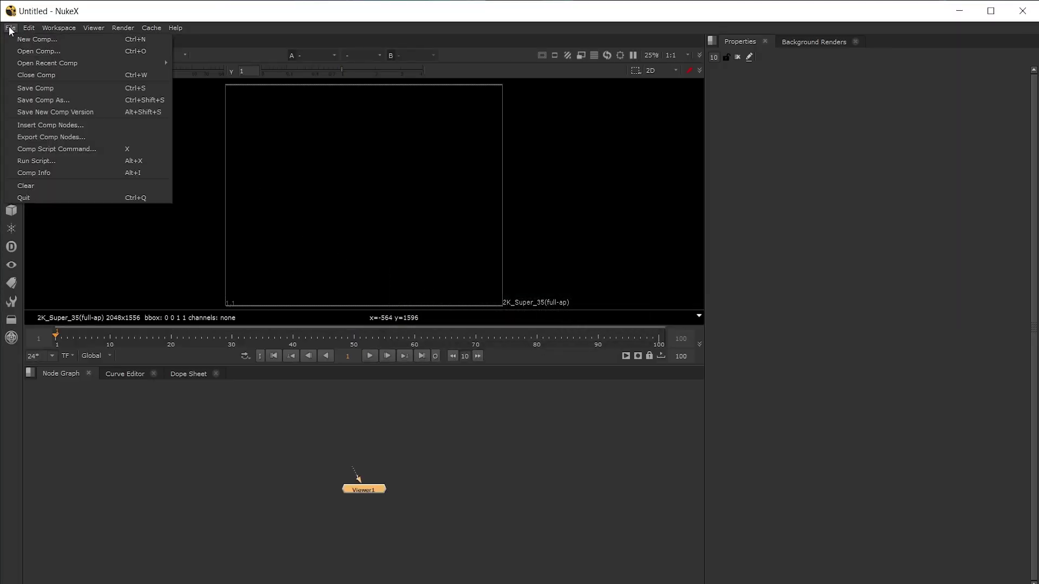
click(31, 52)
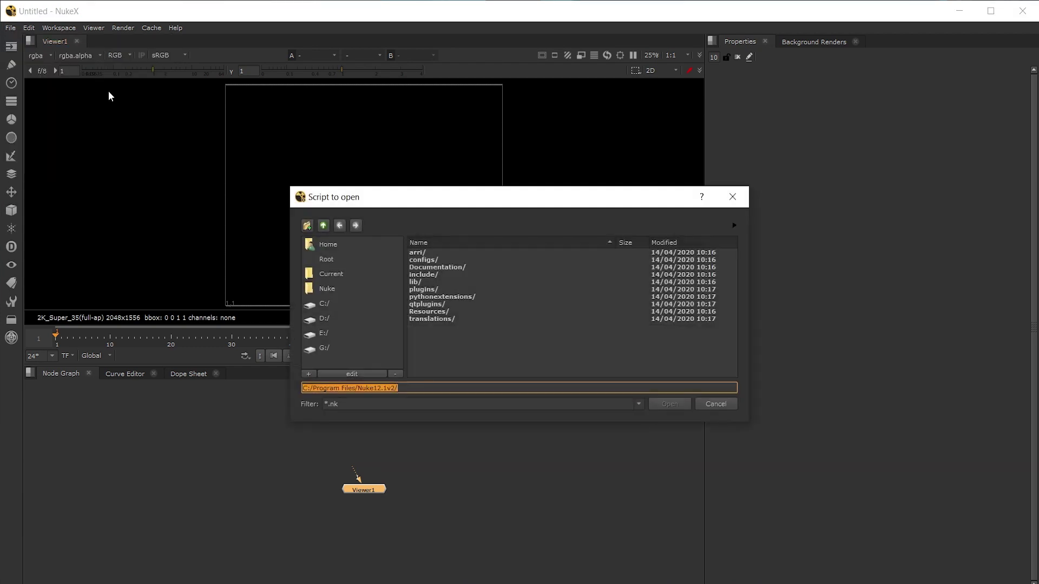
click(348, 318)
click(685, 407)
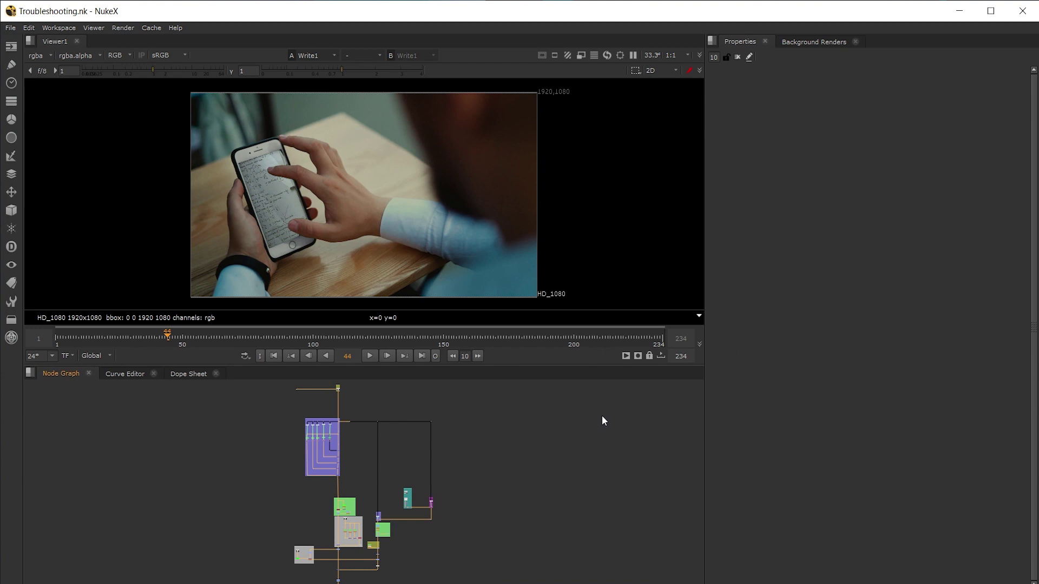
middle_drag(305, 578, 293, 485)
scroll(281, 486, up, 6)
middle_drag(324, 409, 237, 372)
scroll(273, 426, up, 4)
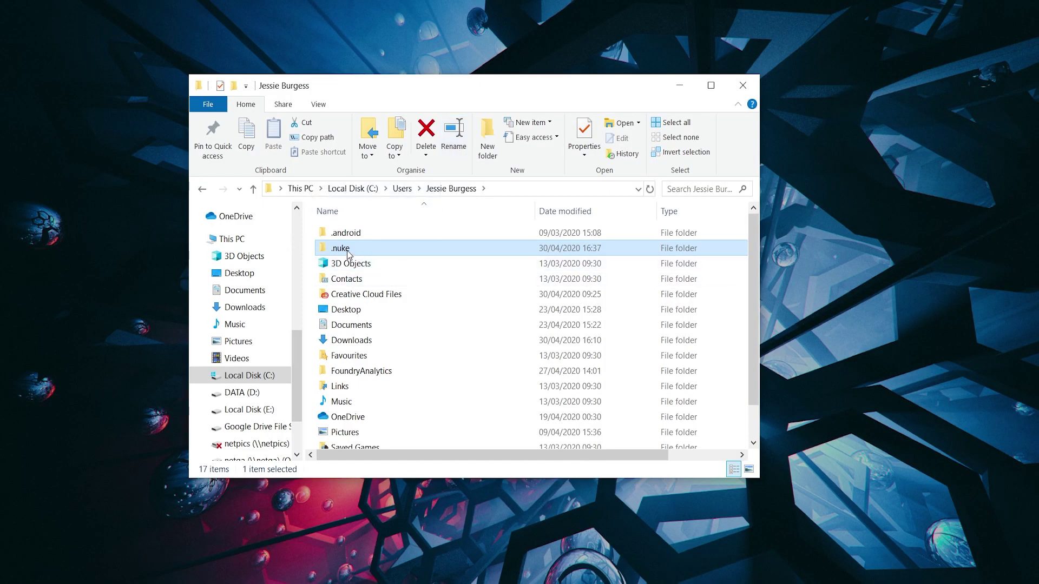
Step: In File Explorer, rename the .nuke folder in the user's home folder to old.nuke
click(463, 143)
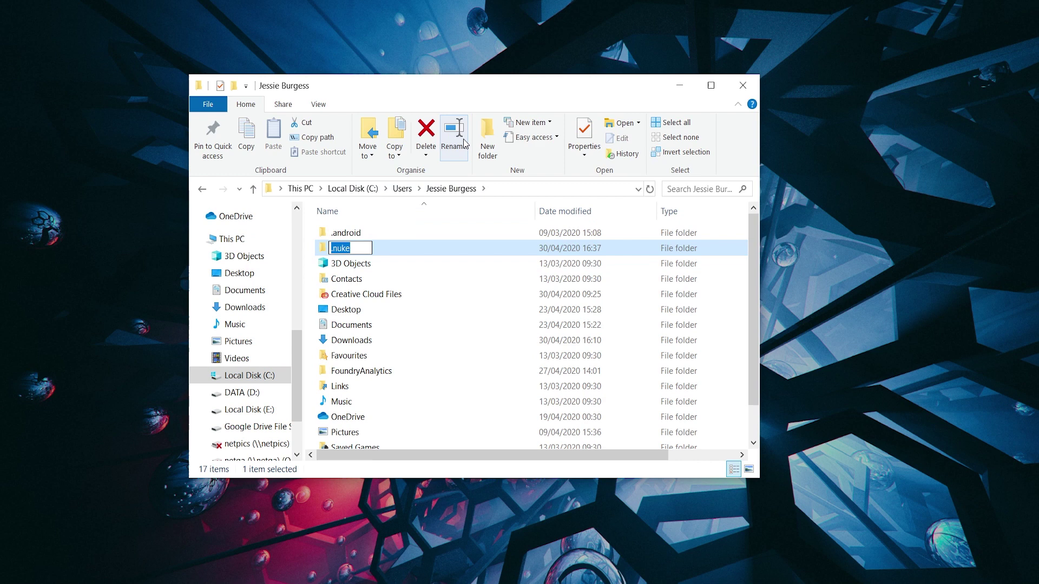
key(Home)
text(old)
key(Return)
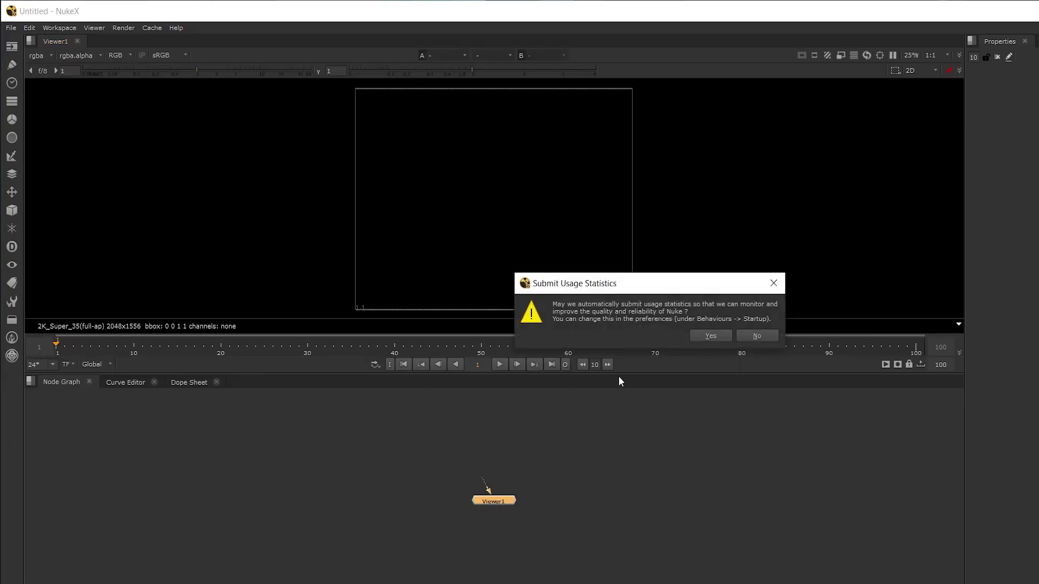
Step: In NukeX, decline submitting usage statistics and open Troubleshooting.nk from the D:/ drive without restoring its autosave
click(757, 336)
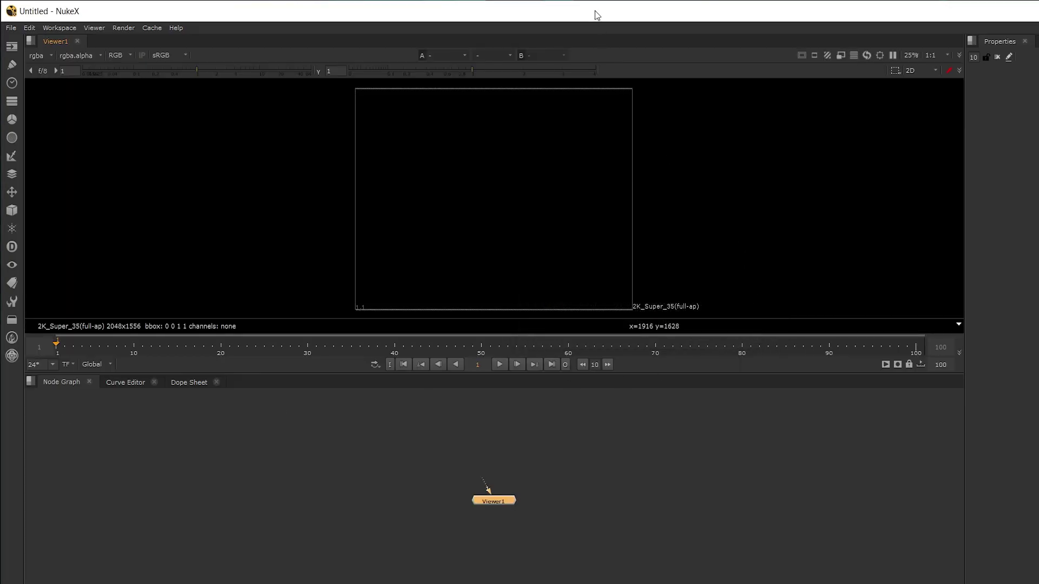
double_click(547, 11)
click(10, 23)
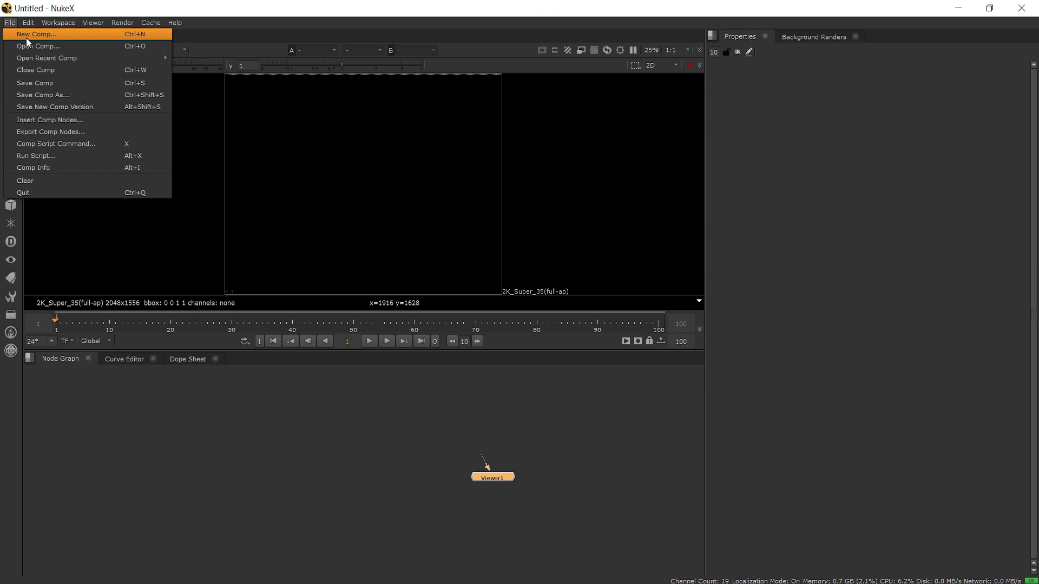
click(49, 45)
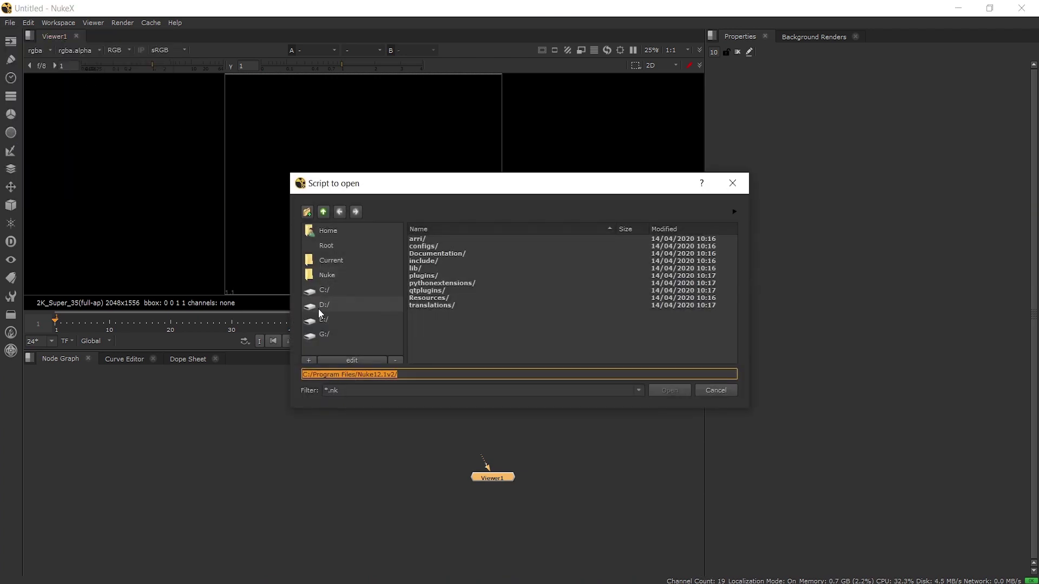
click(439, 247)
click(662, 389)
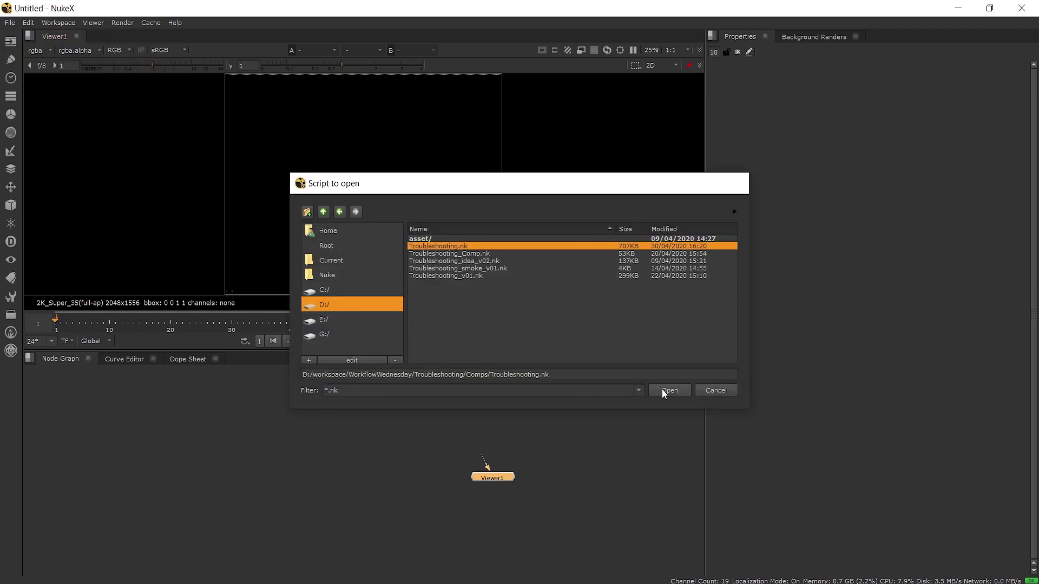
click(628, 315)
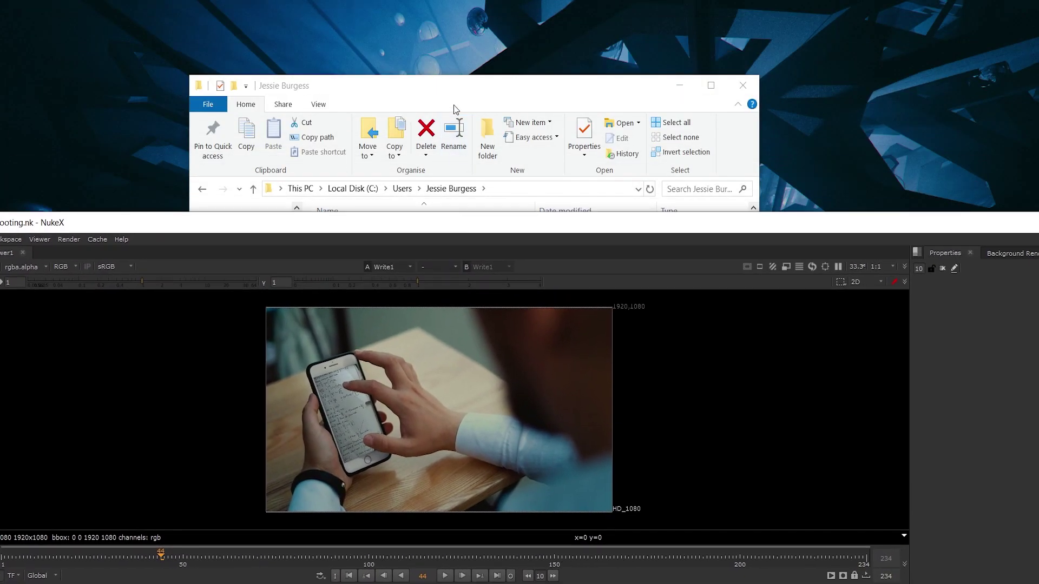
Step: Return to the home folder in File Explorer and check for a new .nuke folder alongside old.nuke
drag(456, 92, 489, 51)
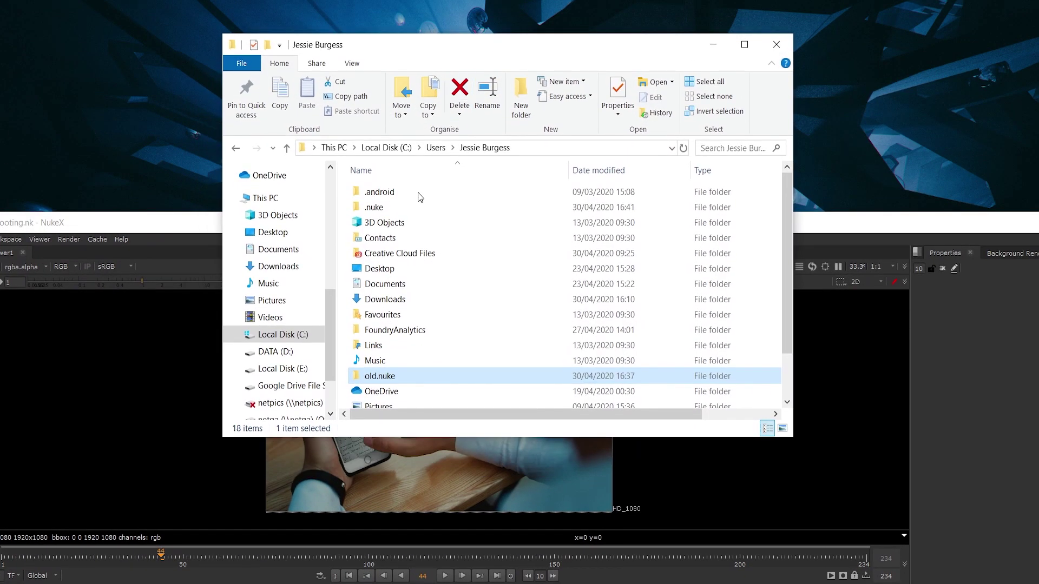
click(456, 209)
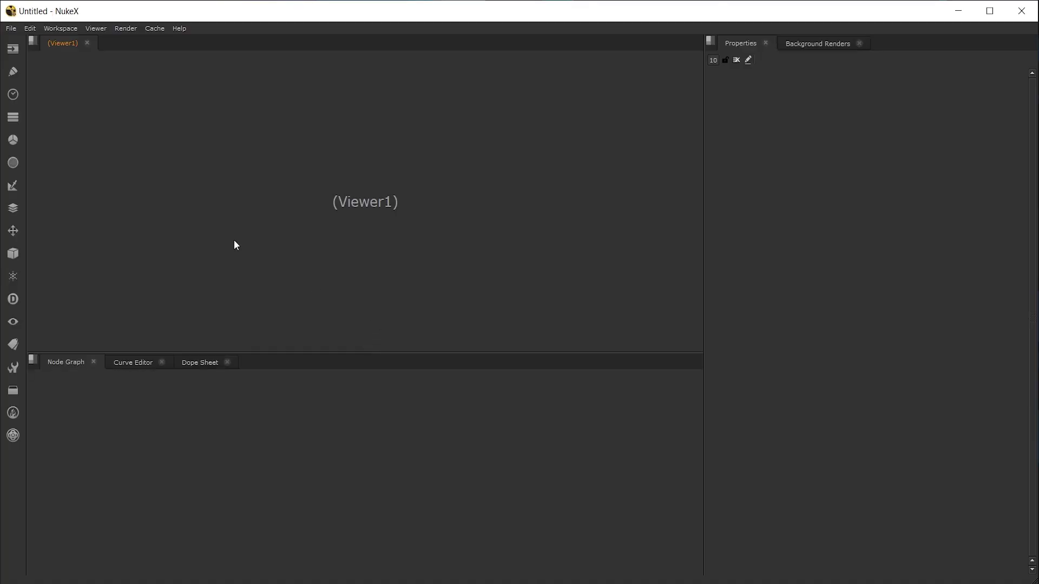
Step: In the other NukeX version, open Troubleshooting.nk without restoring its autosave, accept the version notice and look over the node tree
click(11, 30)
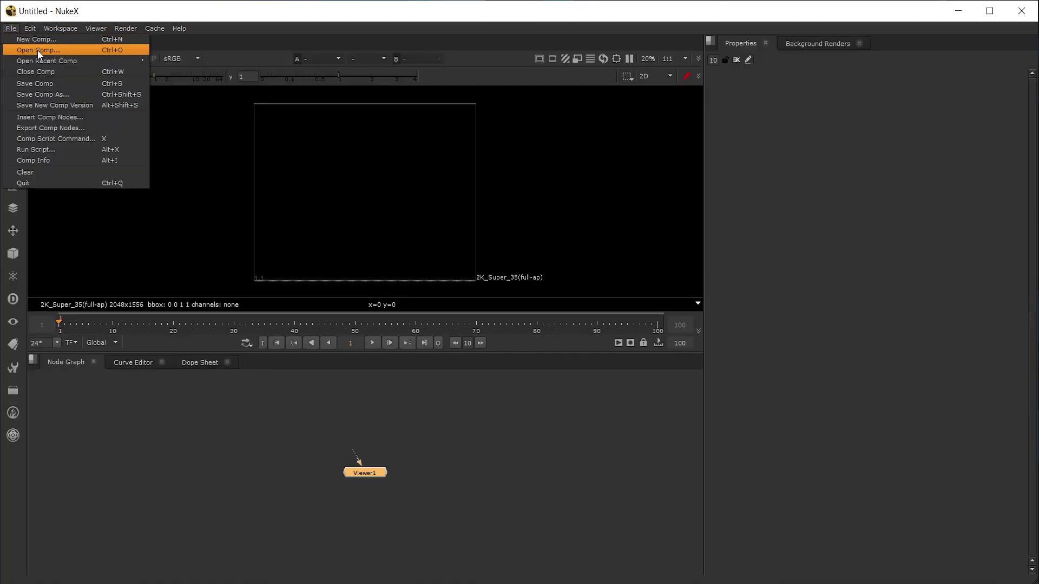
click(37, 50)
click(434, 247)
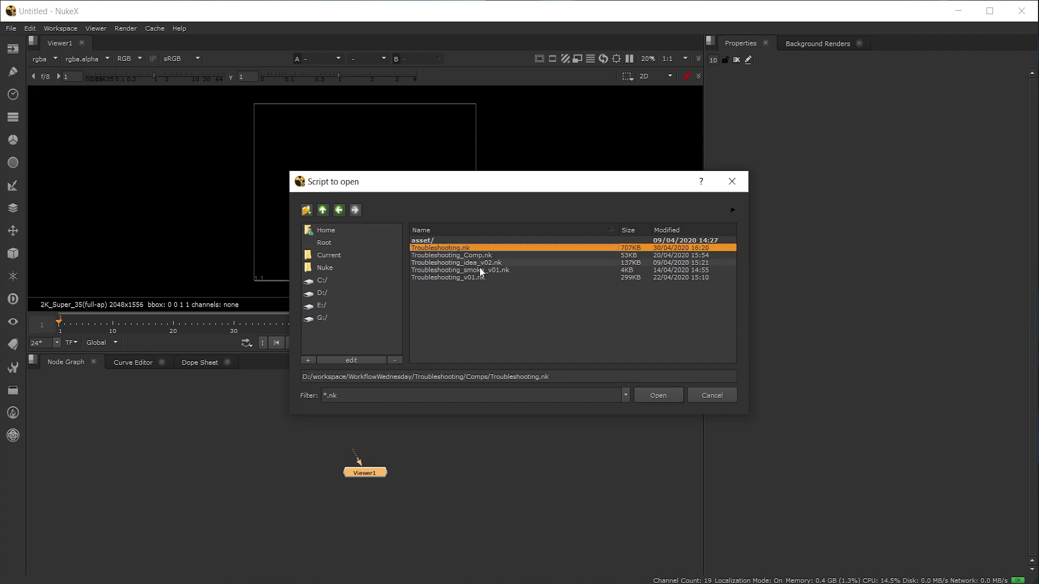
click(660, 396)
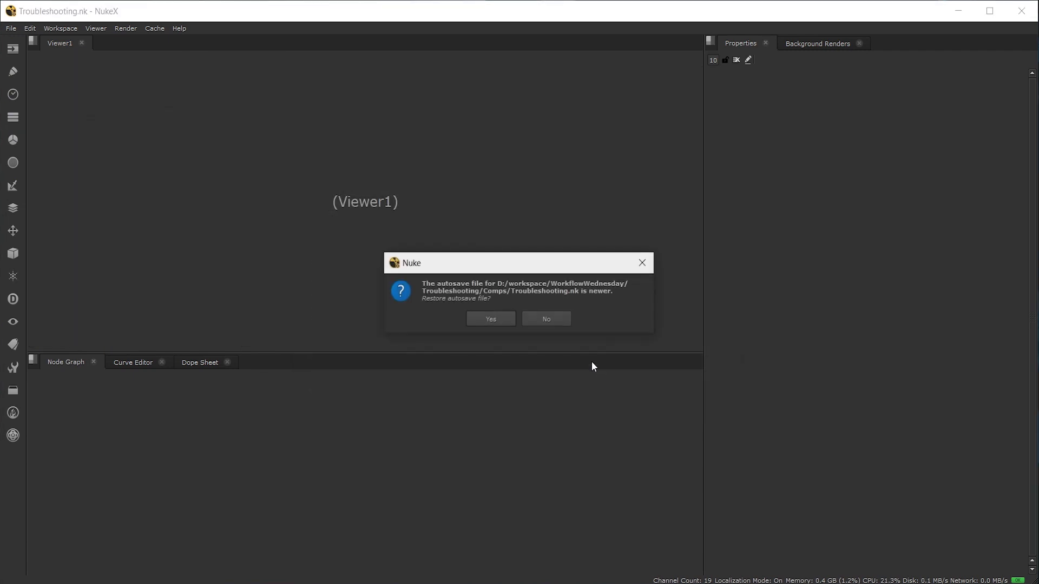
click(554, 322)
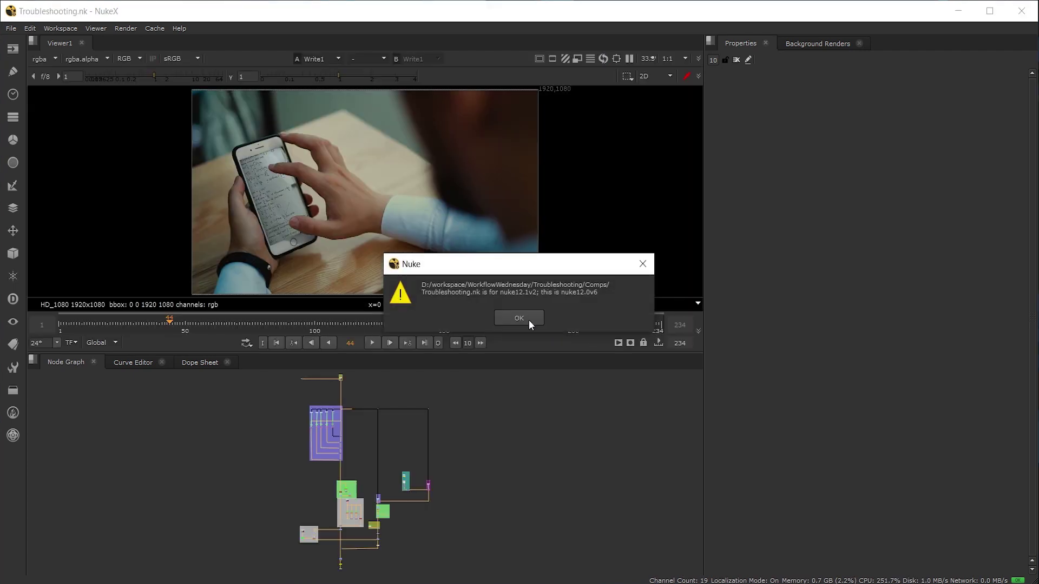
click(517, 318)
scroll(369, 421, up, 2)
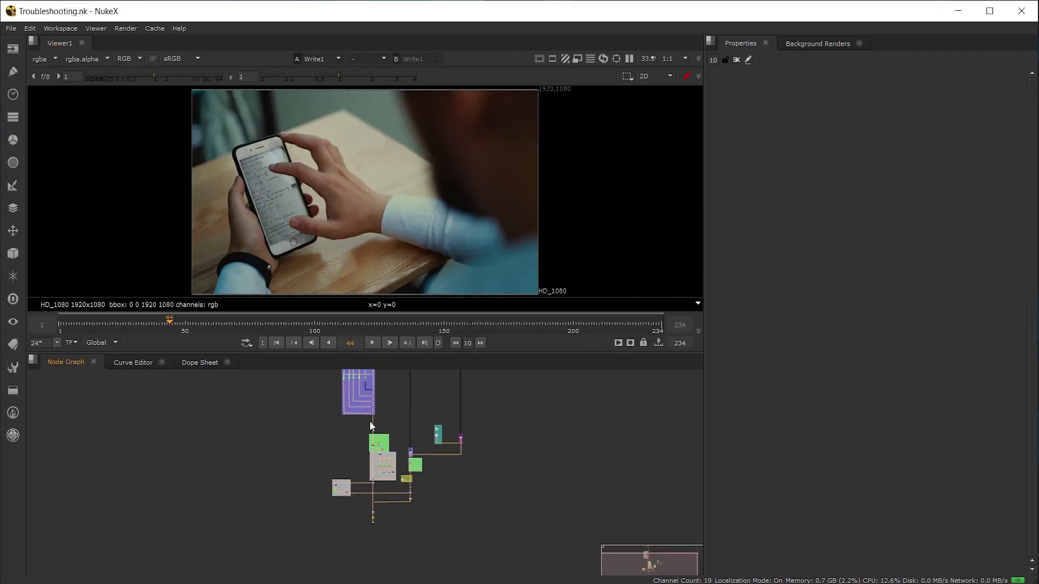
scroll(337, 420, up, 1)
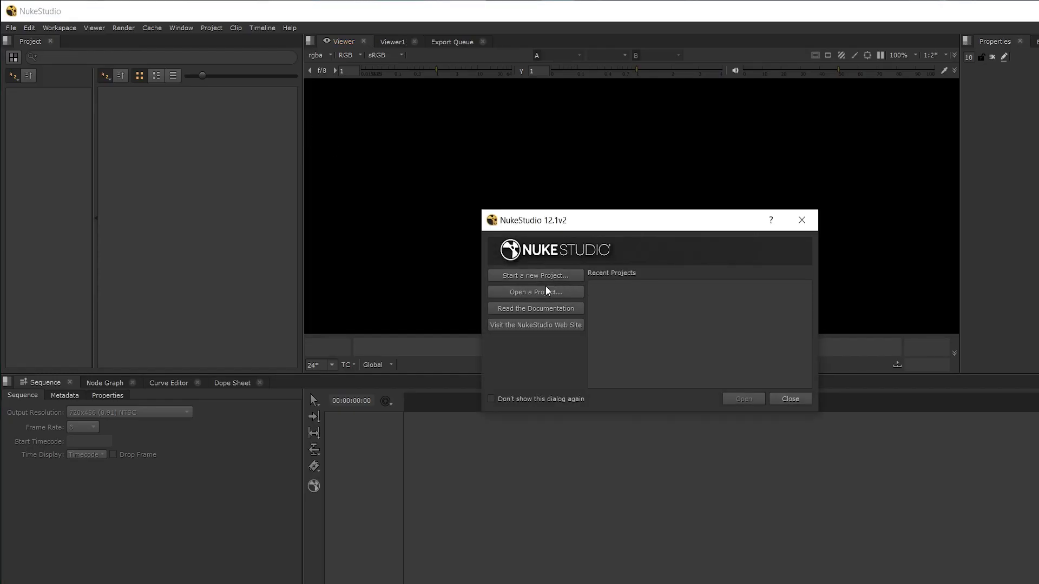
Step: In Nuke Studio, open the Troubleshooting project and view Sequence 2, followed by Sequence 1
click(543, 293)
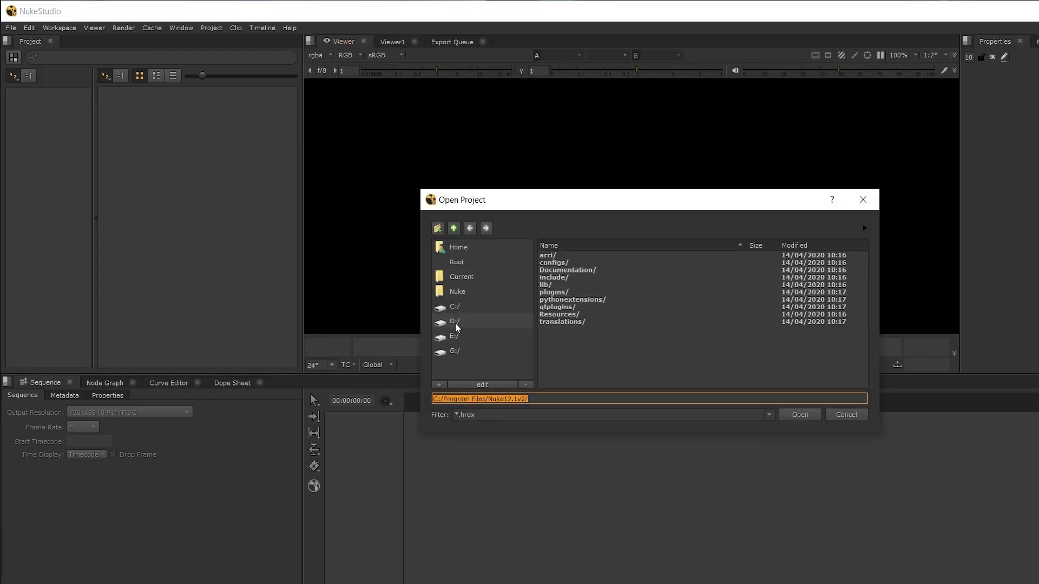
double_click(591, 291)
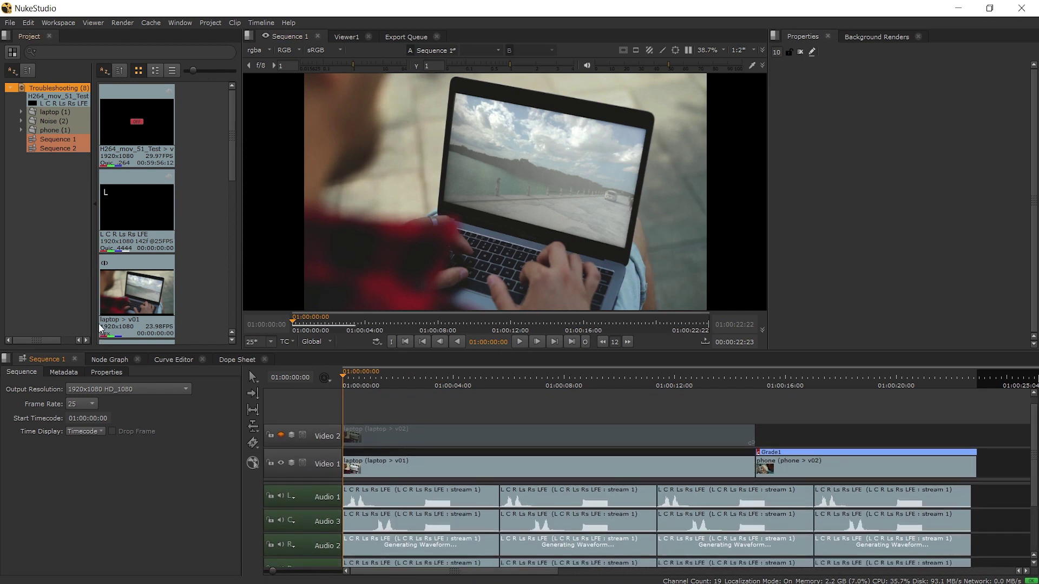
double_click(63, 148)
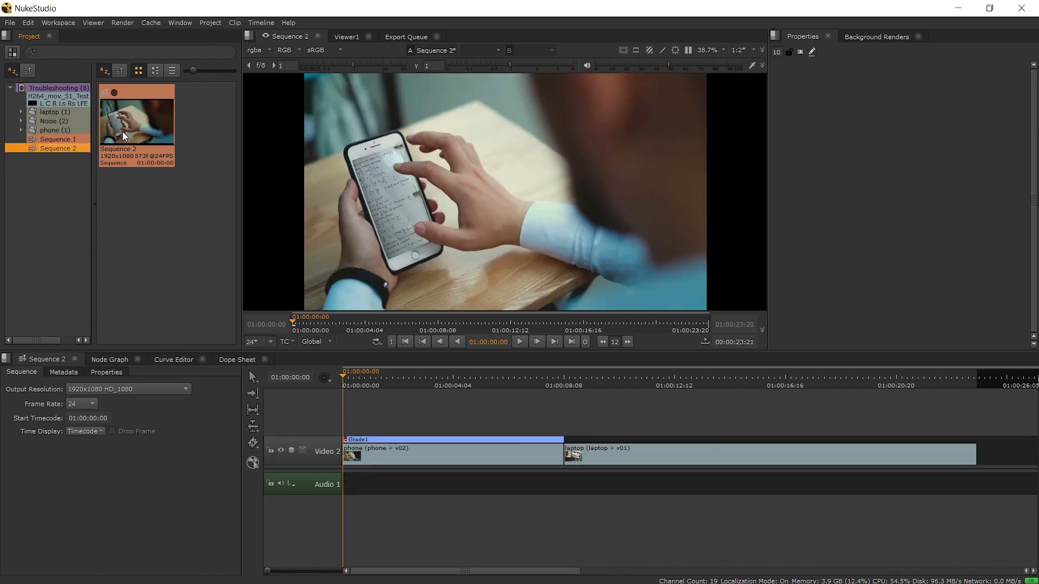
double_click(56, 139)
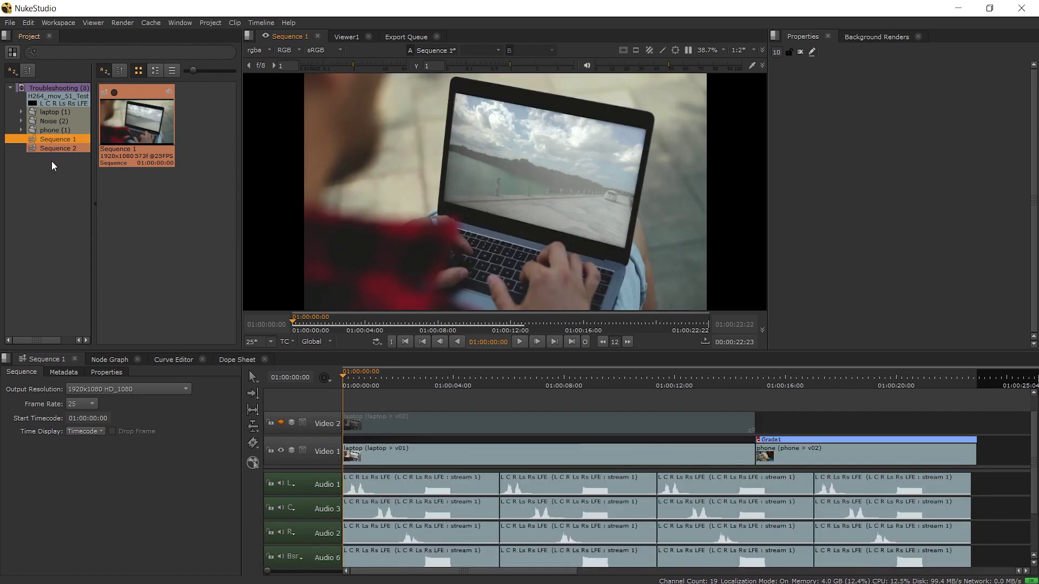
Step: Close the open sequences, reopen only Sequence 1 and check its audio clips and frame rate options
click(75, 359)
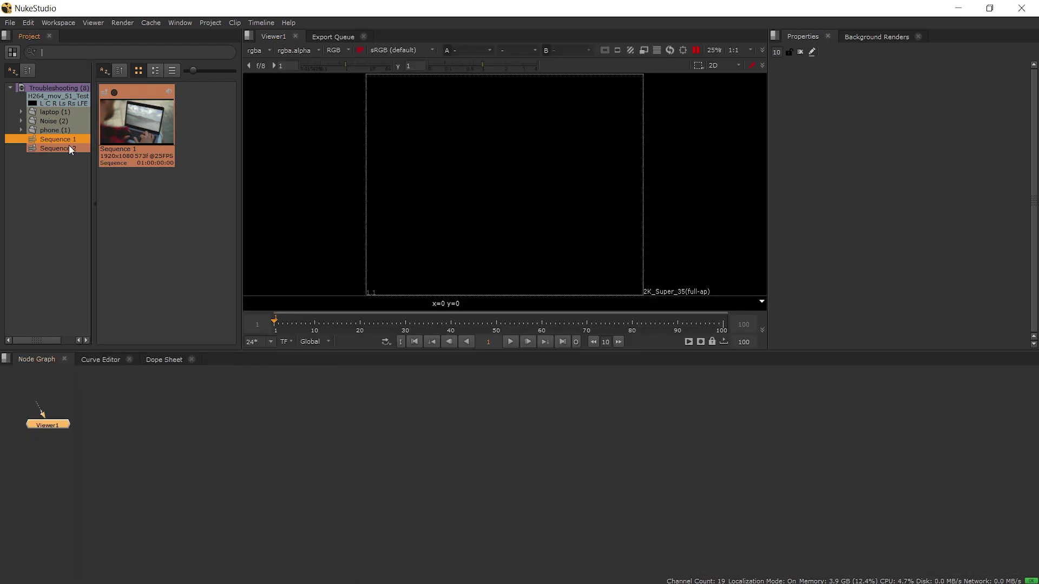
double_click(126, 126)
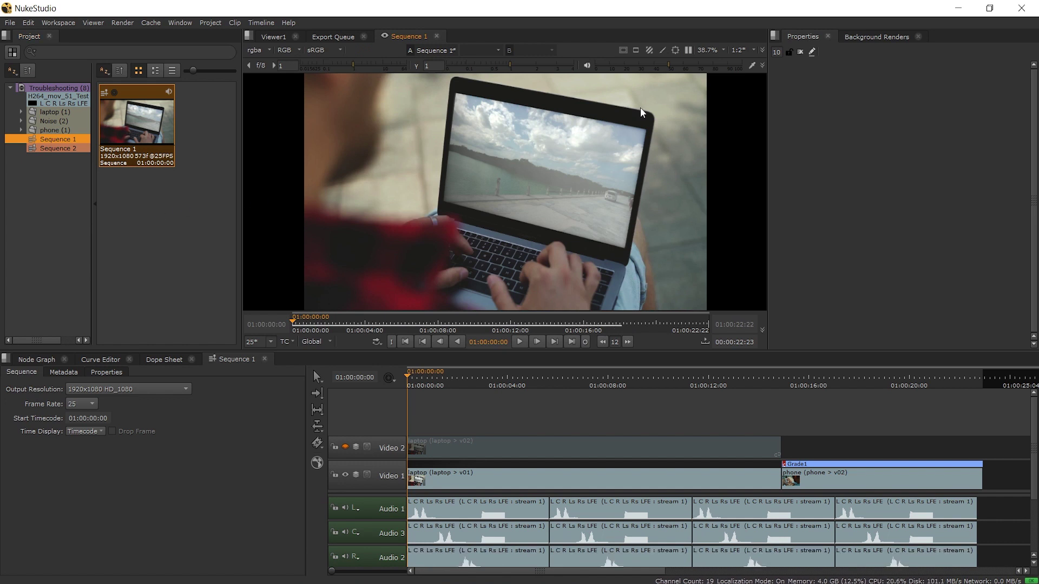
click(479, 503)
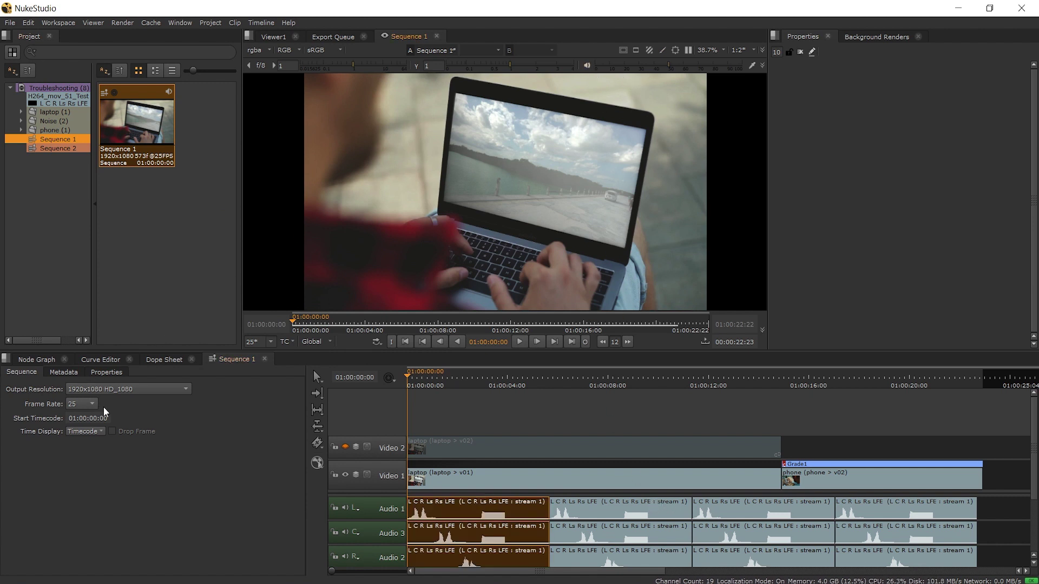
click(83, 406)
click(85, 409)
click(534, 422)
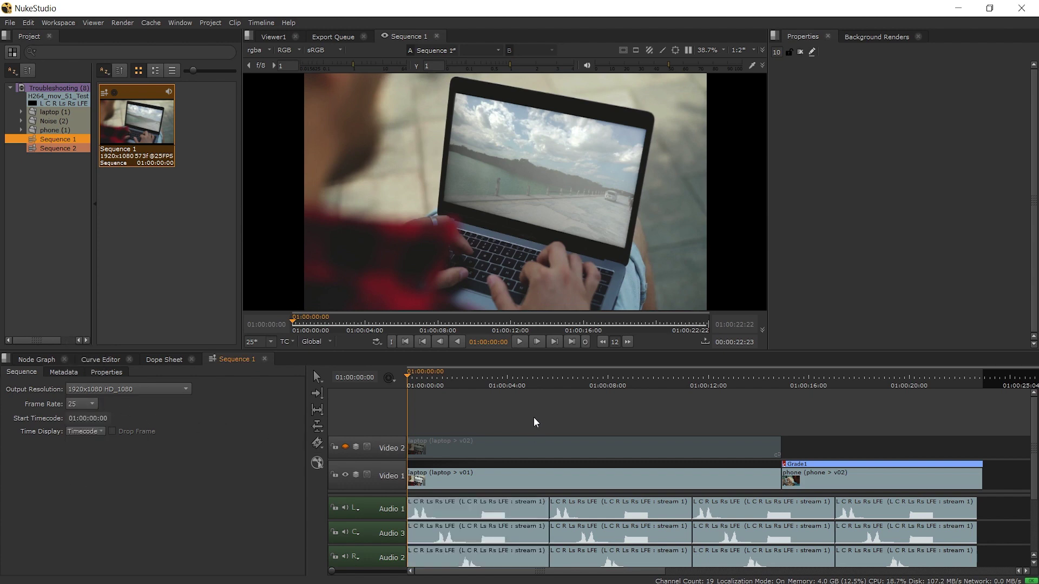
Step: Set the audio device to Disabled in the Hardware preferences
click(28, 23)
click(54, 181)
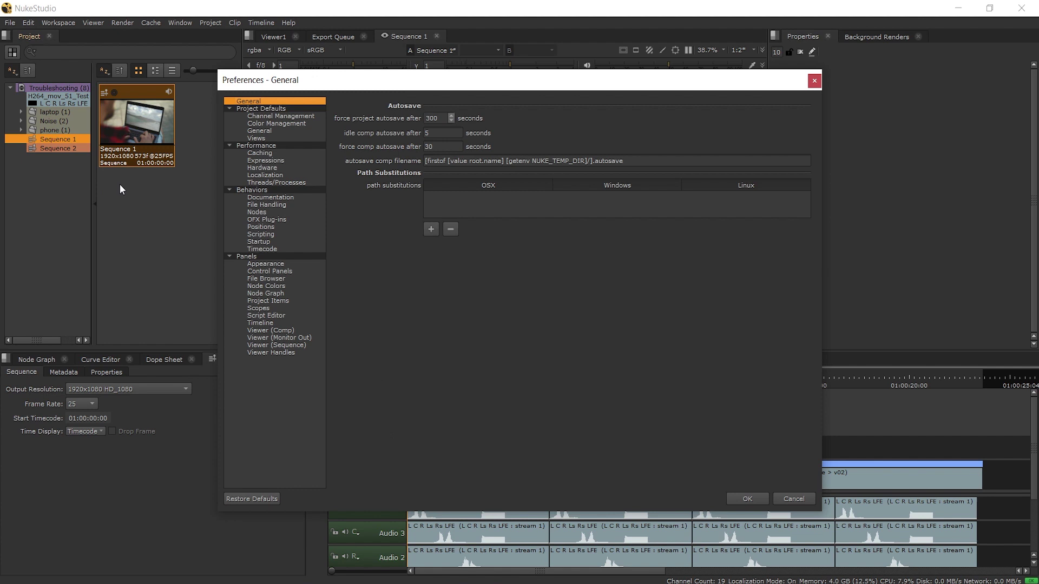
click(282, 168)
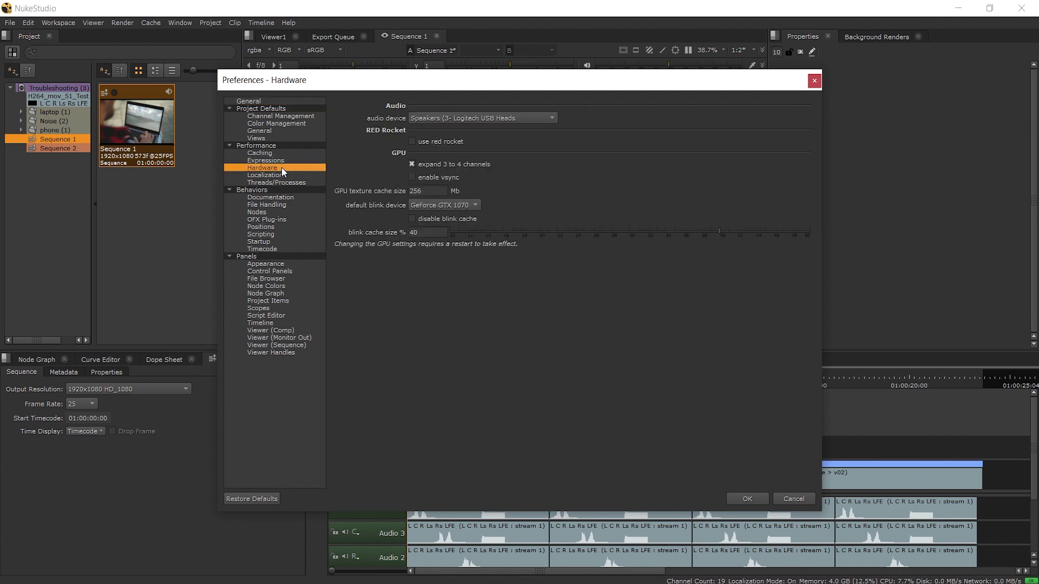
click(452, 119)
click(457, 96)
click(747, 499)
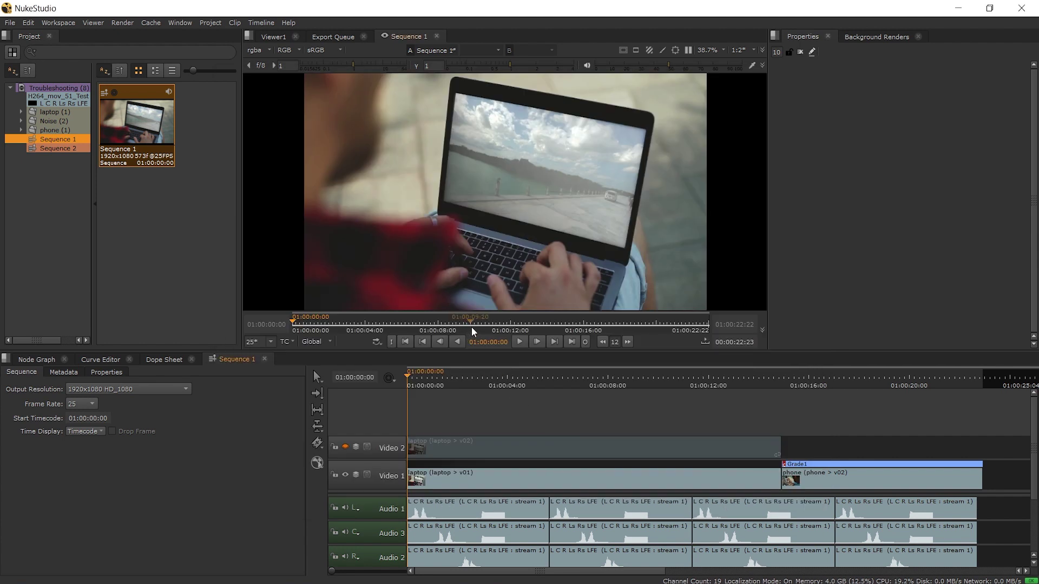
Step: Set the audio device in the Hardware preferences to Speakers (3- Logitech USB Heads and play part of Sequence 1
click(32, 22)
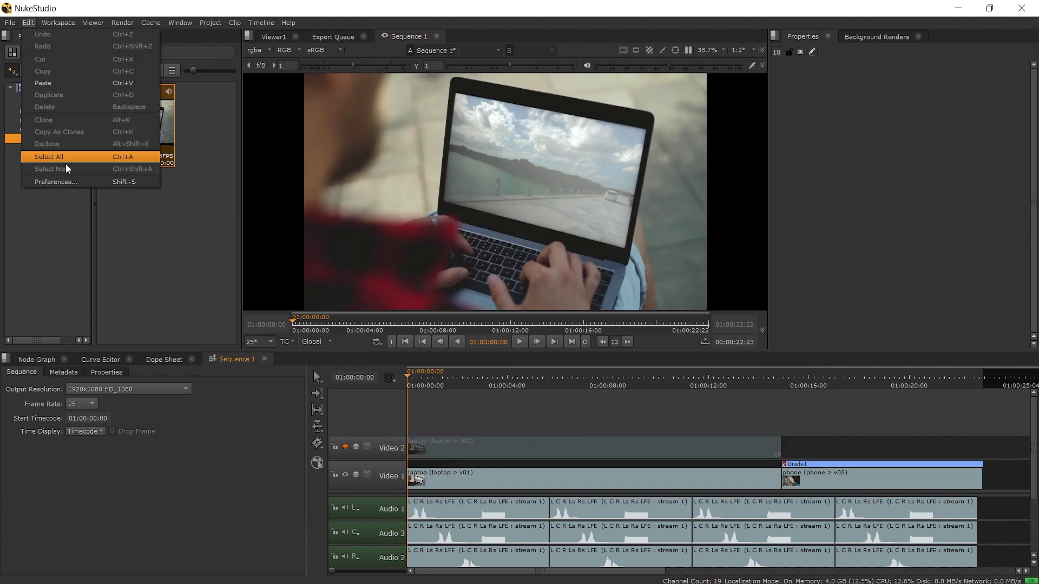
click(66, 182)
click(478, 119)
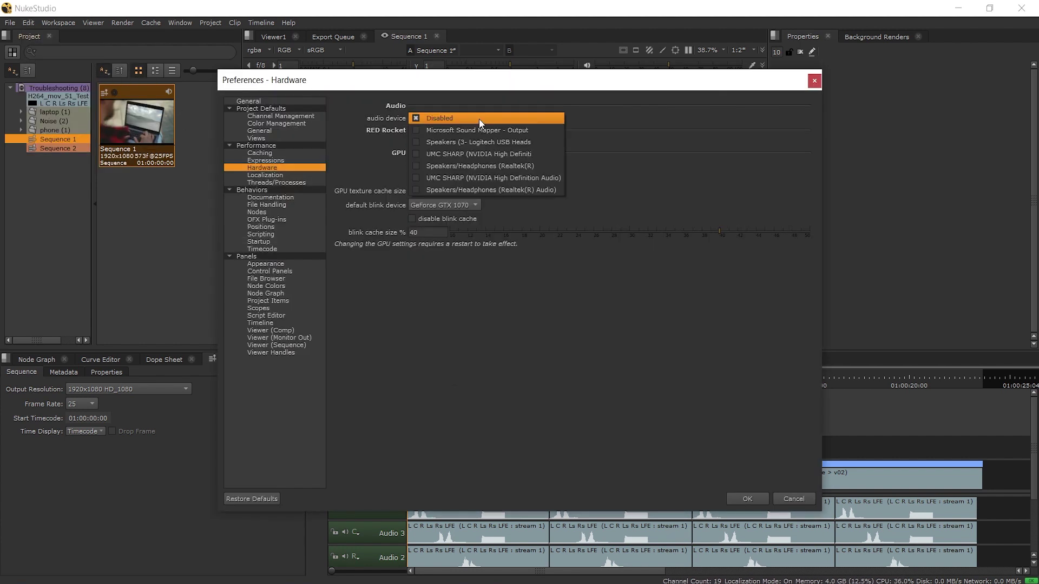
click(475, 142)
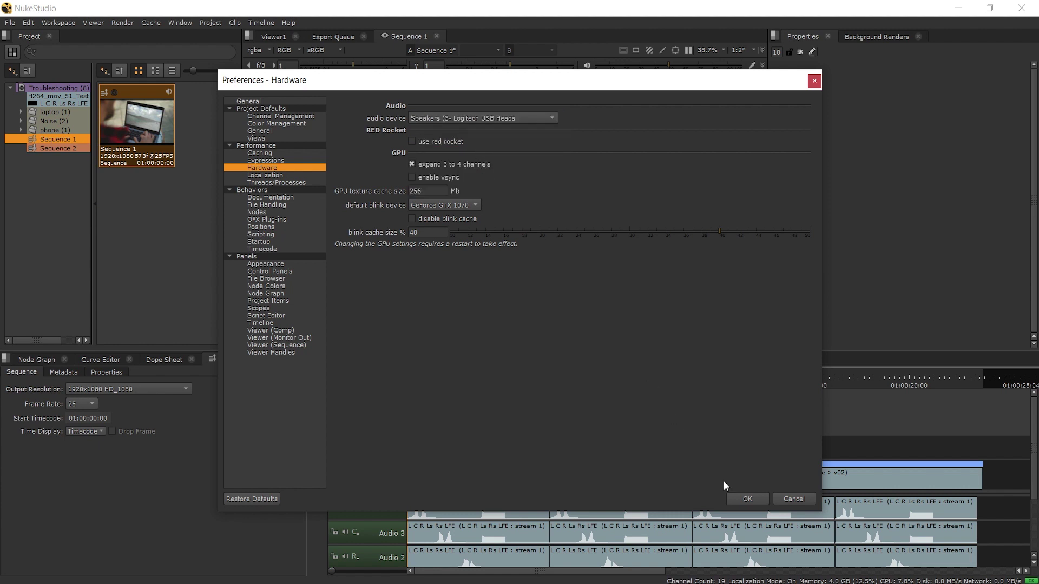
click(747, 498)
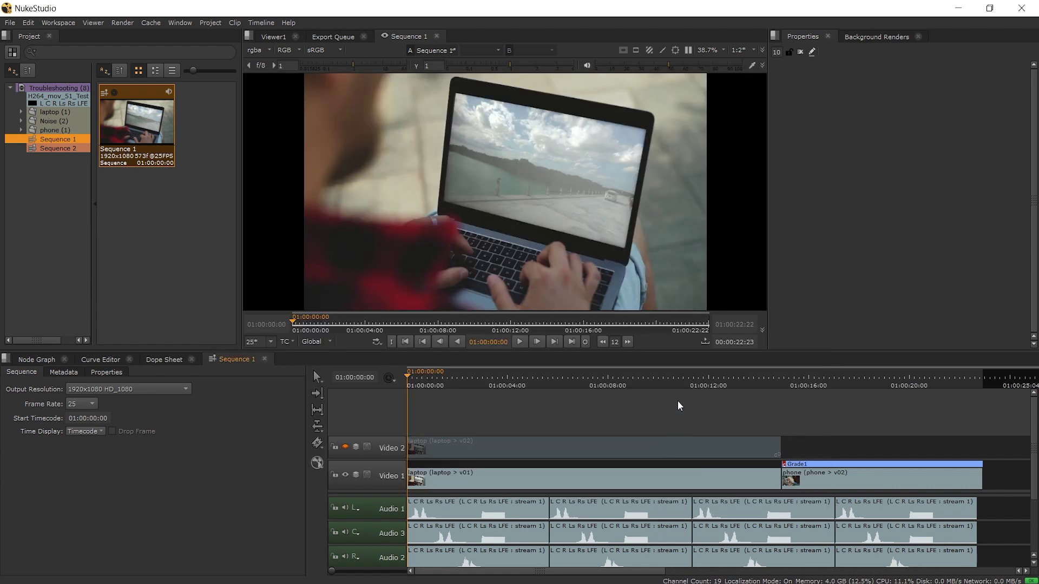
click(522, 341)
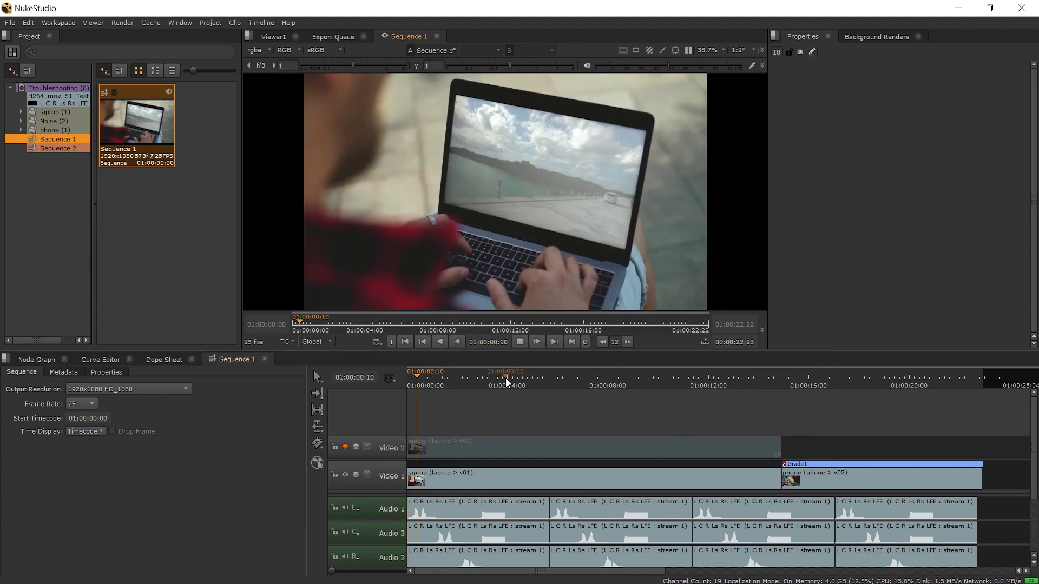
click(520, 341)
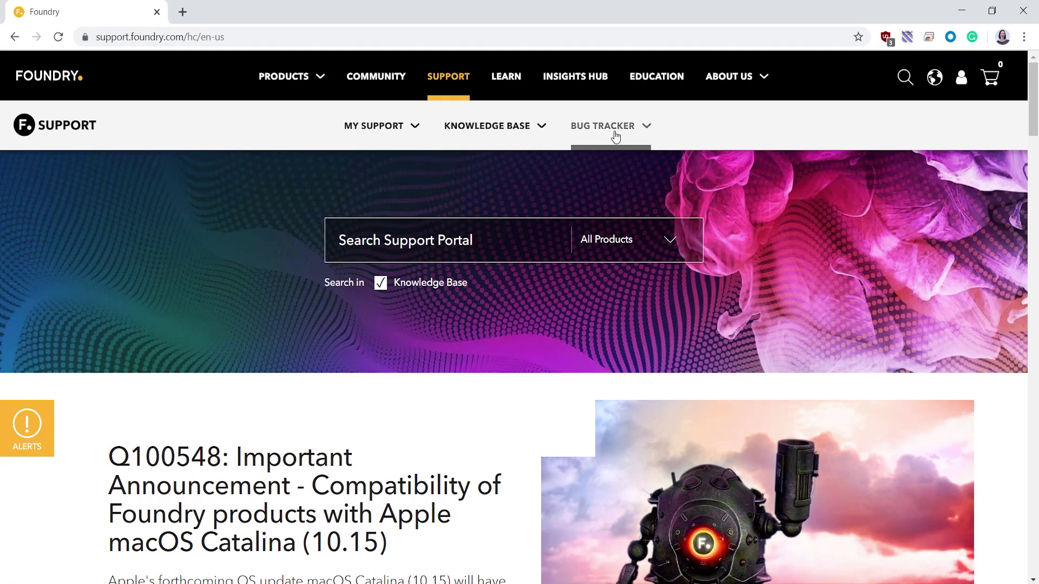
Step: In the browser, open Report A Bug from the Bug Tracker on the Foundry support site
mouse_move(616, 137)
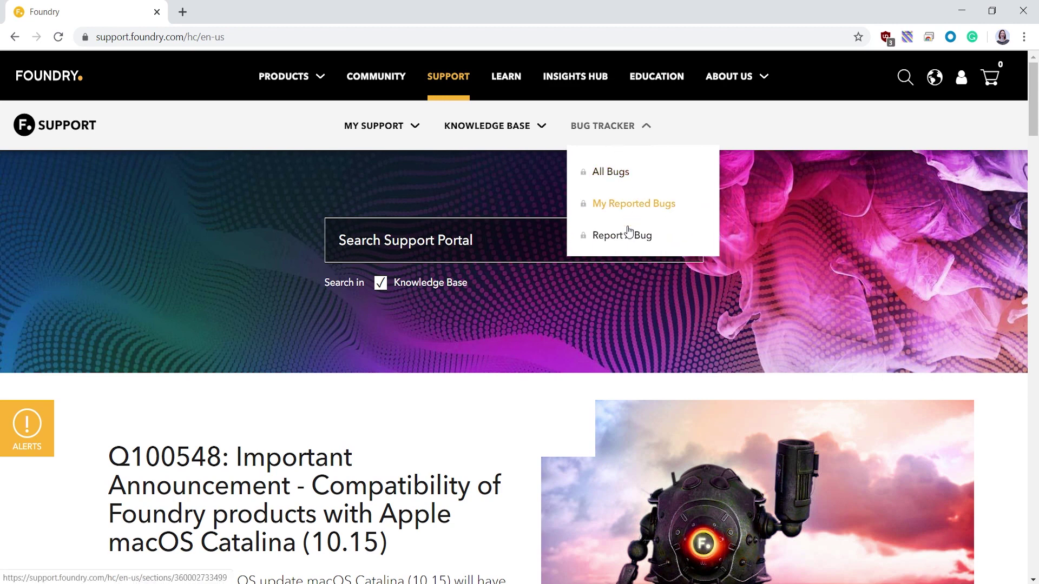
click(633, 245)
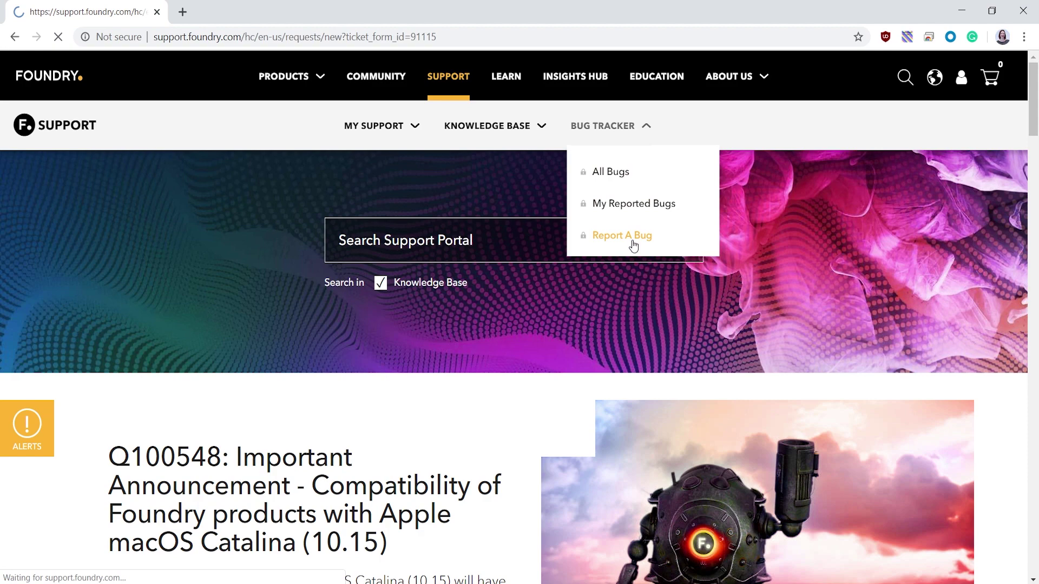
scroll(809, 248, down, 4)
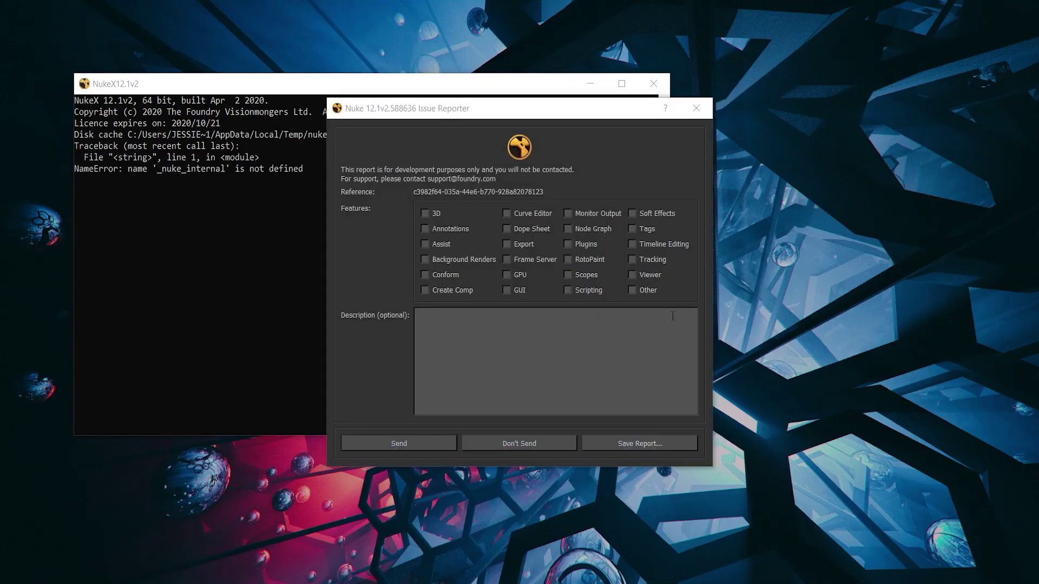
Step: In the Nuke Issue Reporter, mark Node Graph as the affected feature and describe the issue as "Company name" and "Details on crash" on separate lines
click(423, 230)
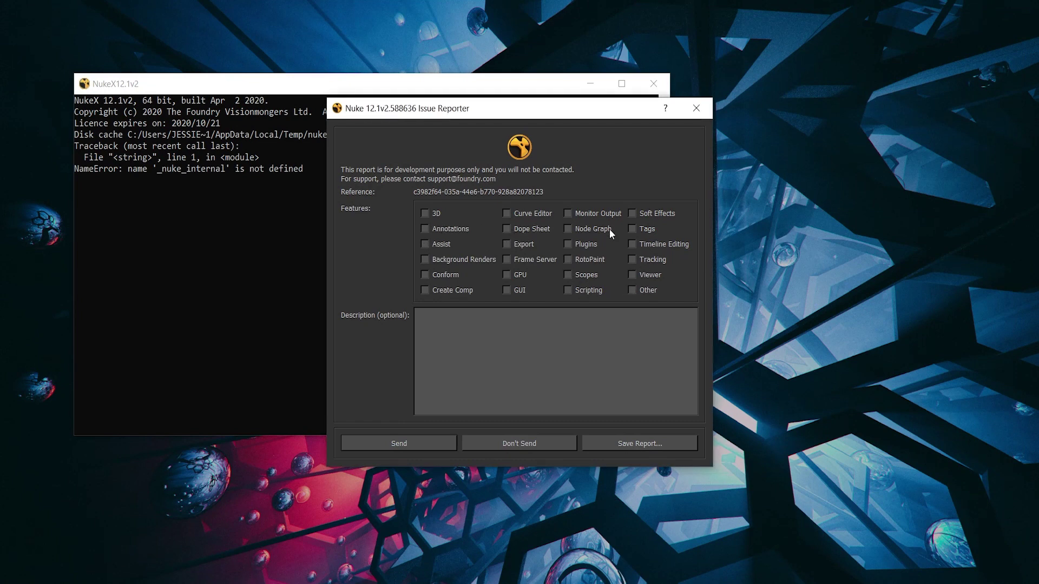
text(ompany name)
key(Return)
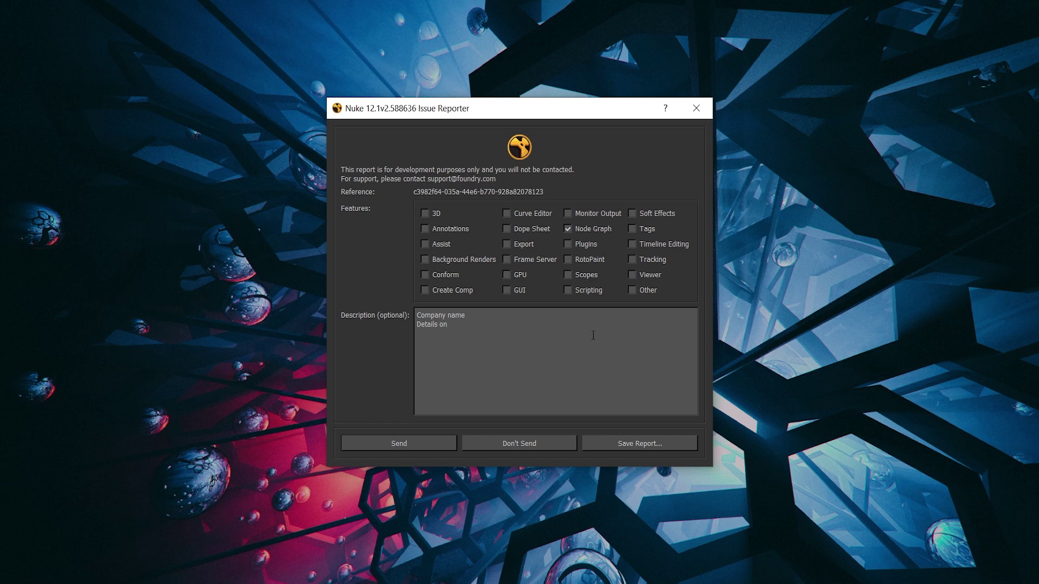
text(Details on crash)
Step: Copy the crash report's reference, send the report and dismiss the upload dialog
drag(548, 193, 401, 193)
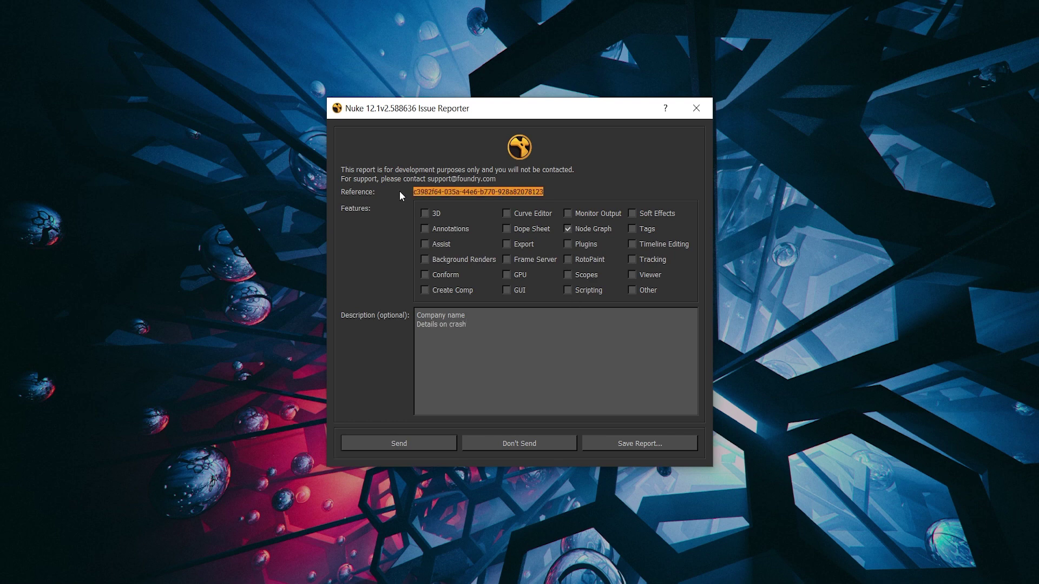
right_click(455, 190)
click(442, 443)
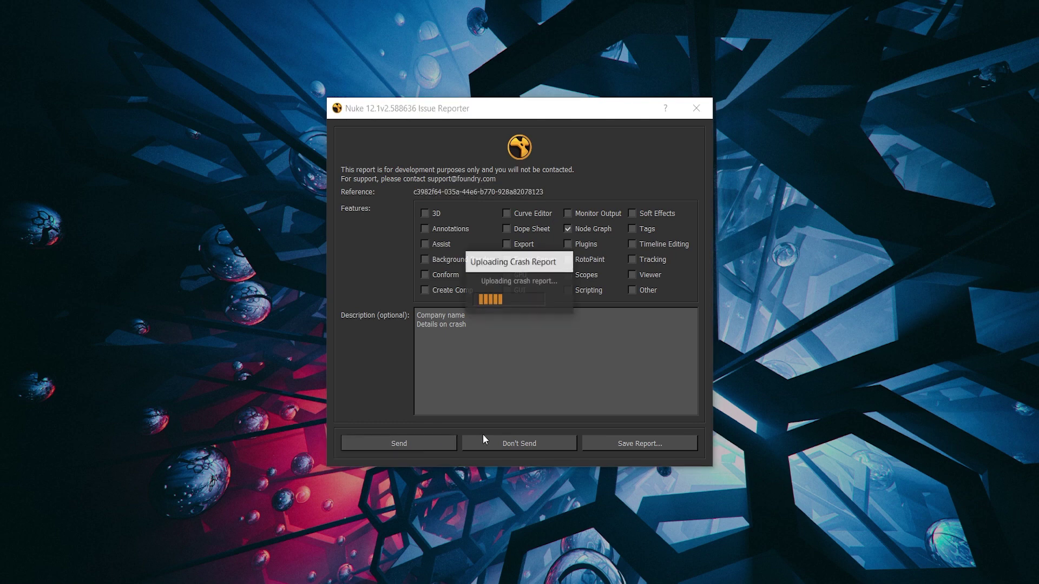
click(527, 307)
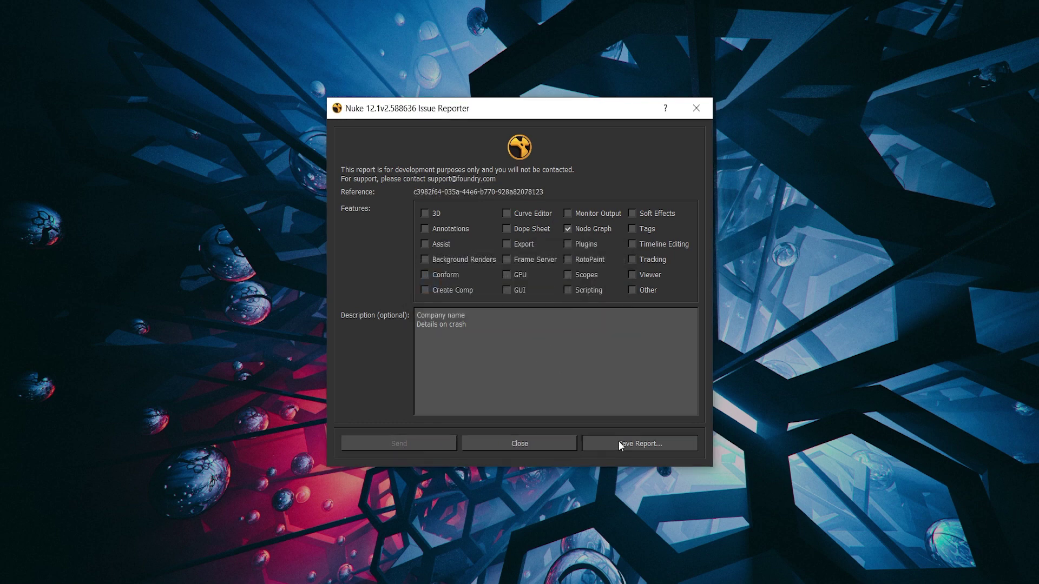
Step: Start saving a copy of the crash report to DATA (D:) with a file name beginning "crash_no"
click(619, 442)
text(crash)
text(_nukereport)
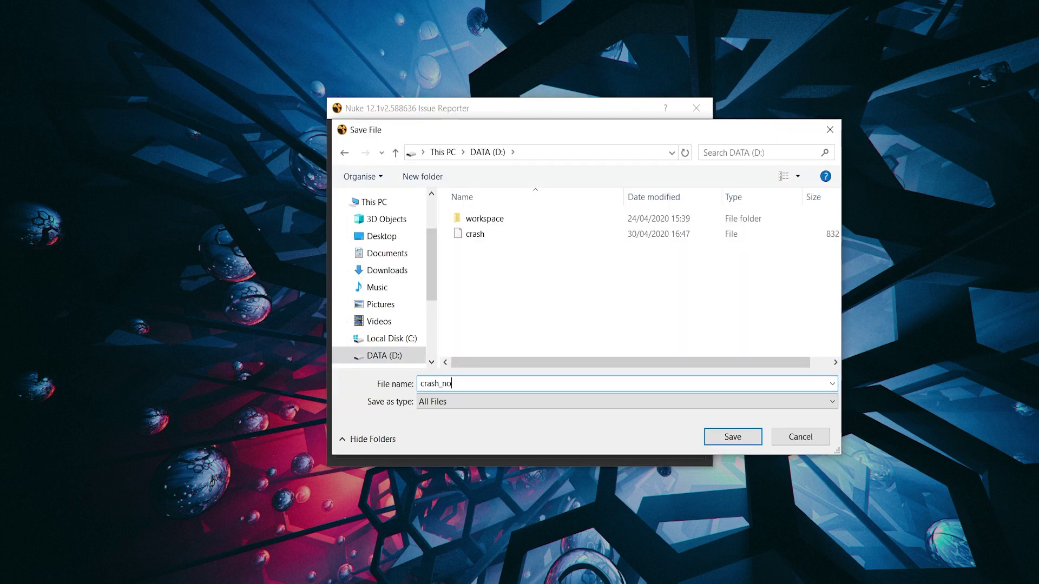